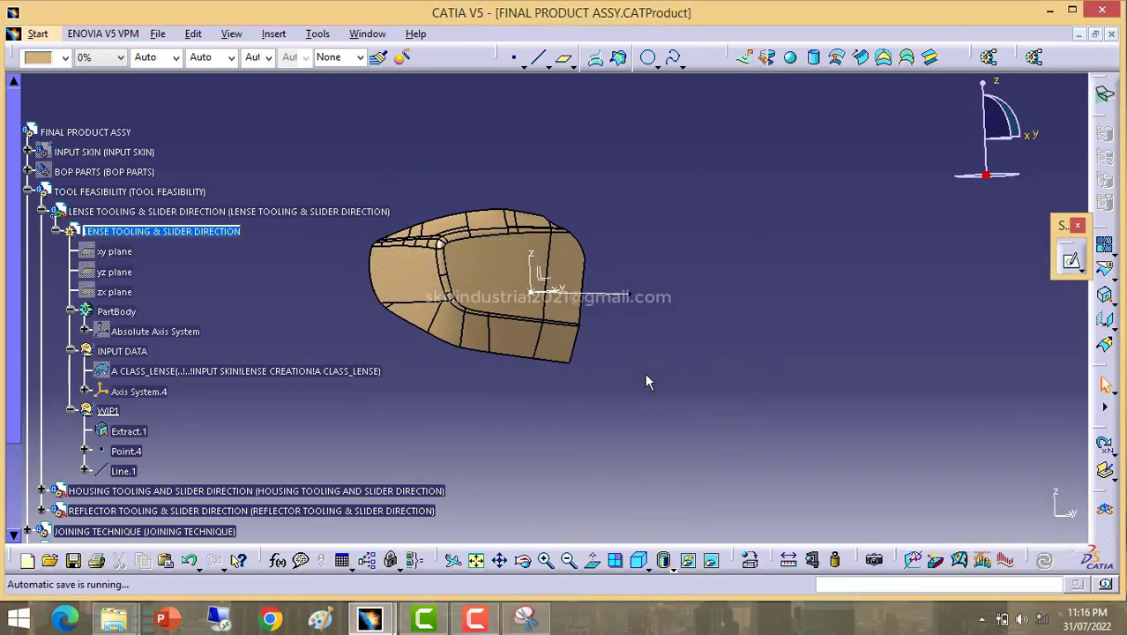
Step: Display the lens surface in Shading with Material mode, and switch the view mode to Customize View Parameters
{"action": "middle_click_drag", "start_coordinate": [644, 373], "coordinate": [608, 322]}
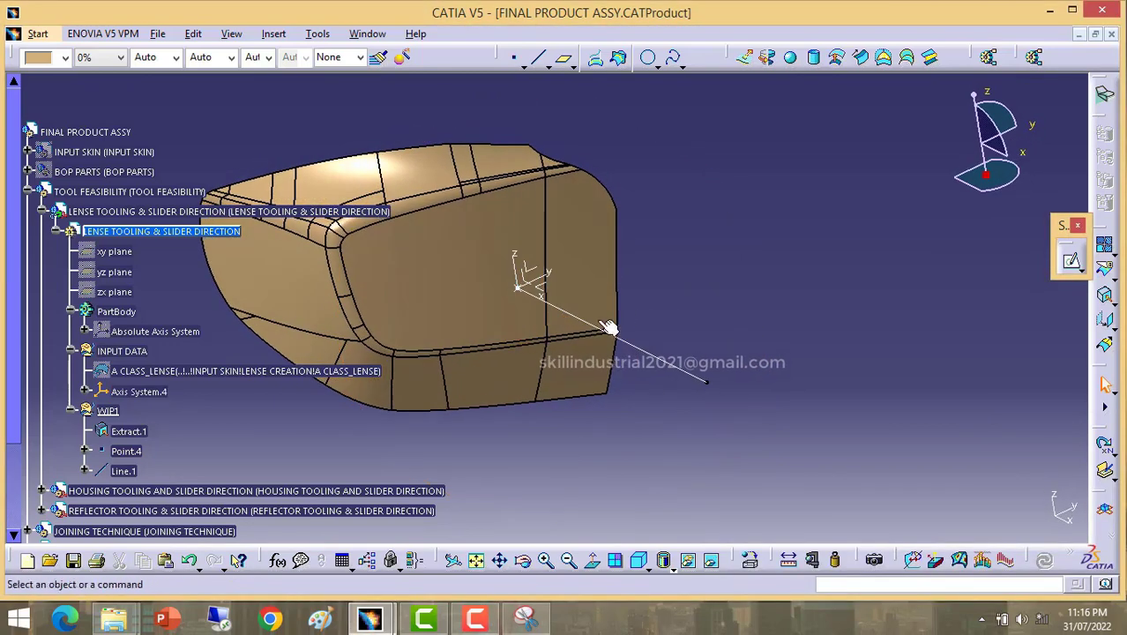
{"action": "left_click", "coordinate": [636, 350]}
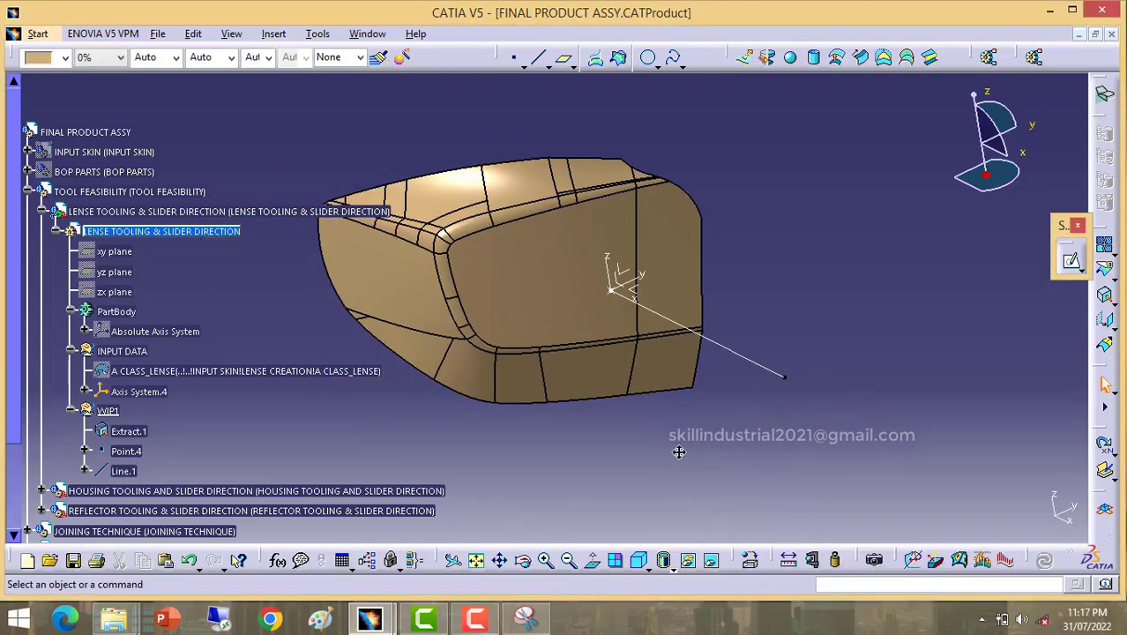
{"action": "middle_click_drag", "start_coordinate": [679, 452], "coordinate": [764, 488]}
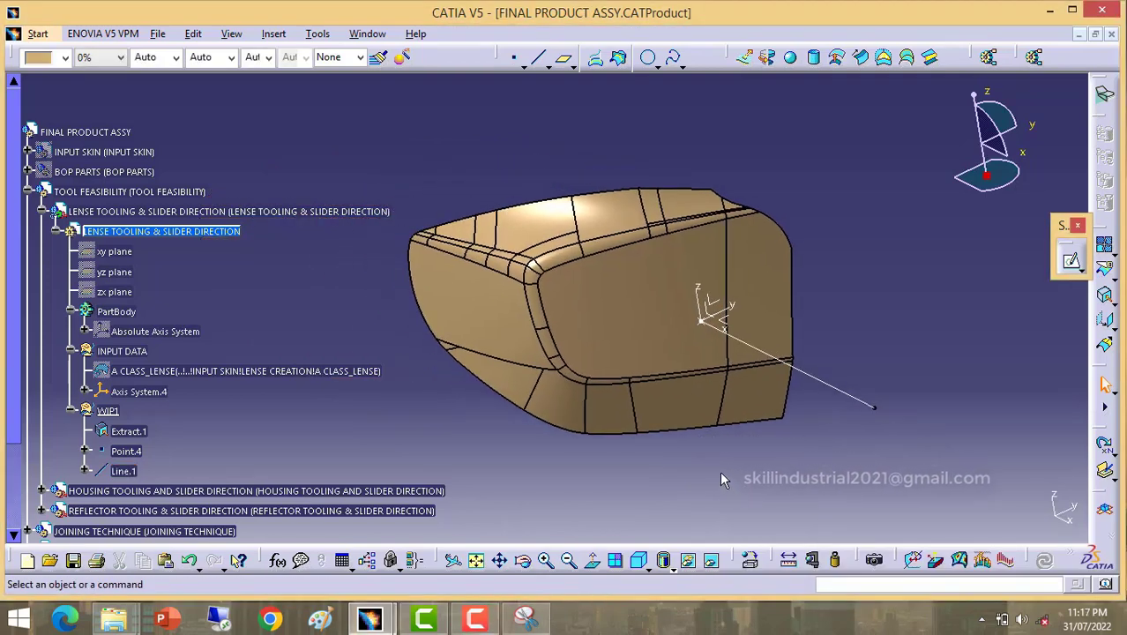
{"action": "left_click", "coordinate": [666, 566]}
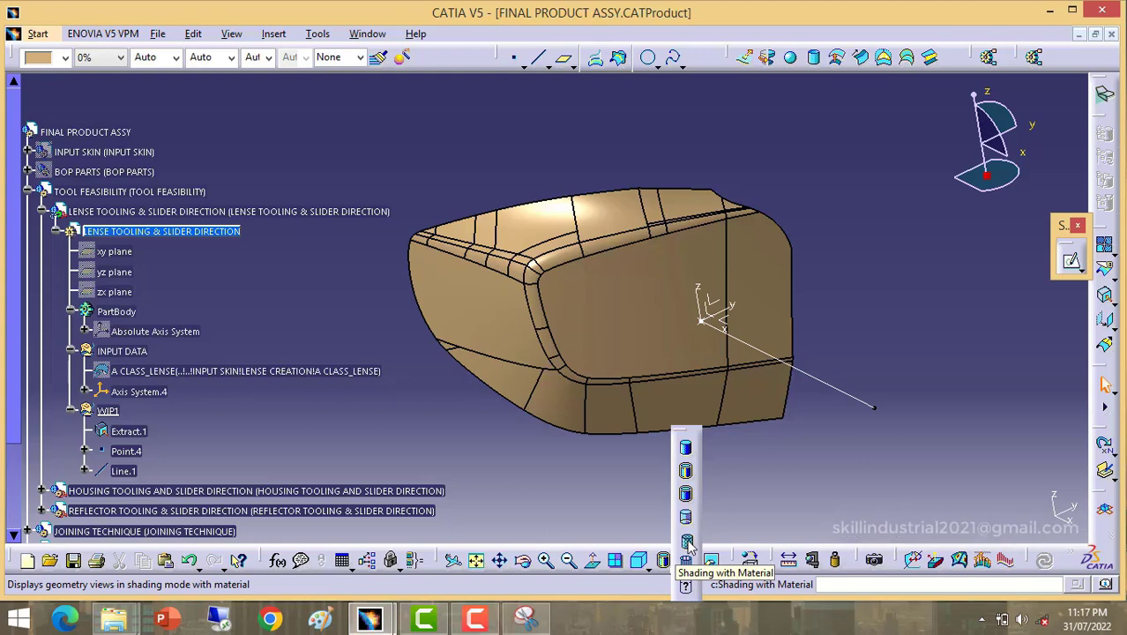
{"action": "left_click", "coordinate": [687, 541]}
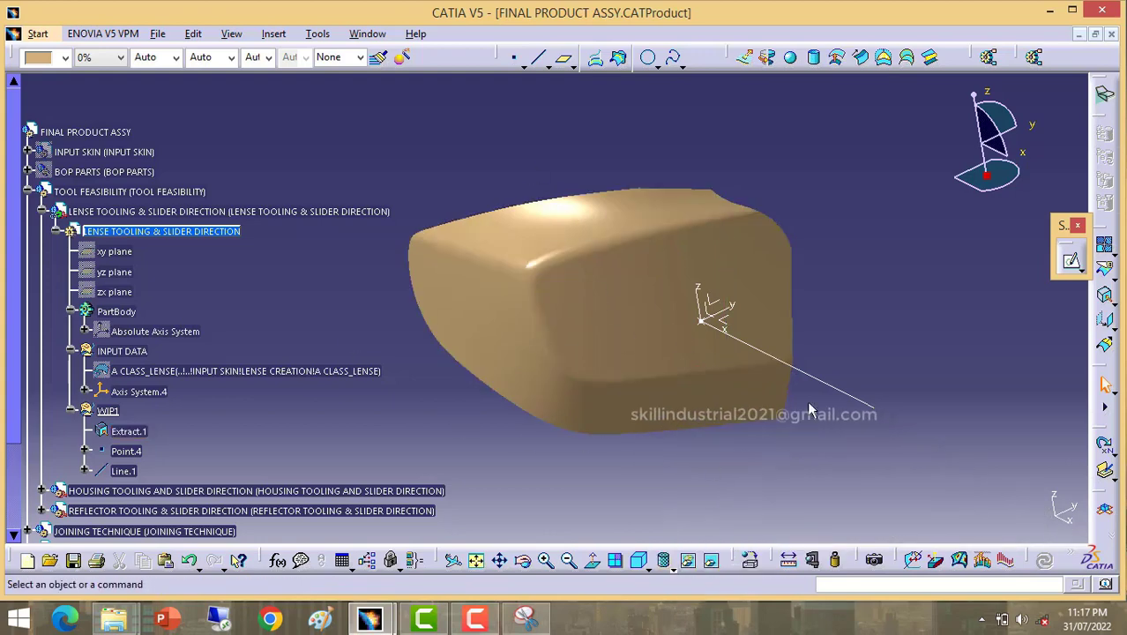
{"action": "left_click", "coordinate": [663, 563]}
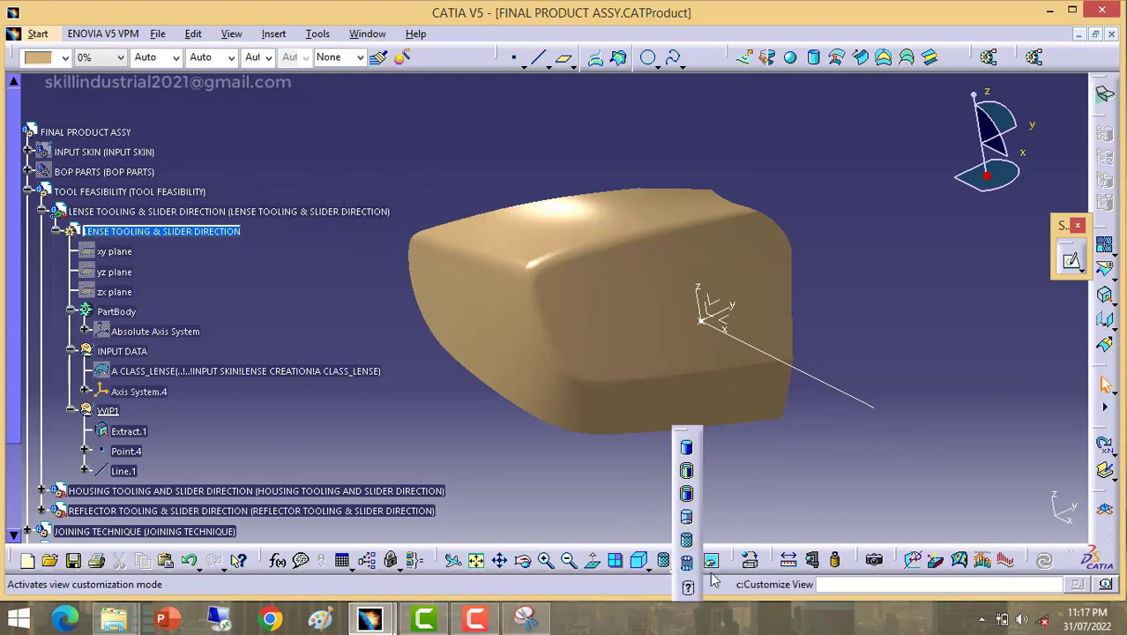
{"action": "left_click", "coordinate": [689, 584]}
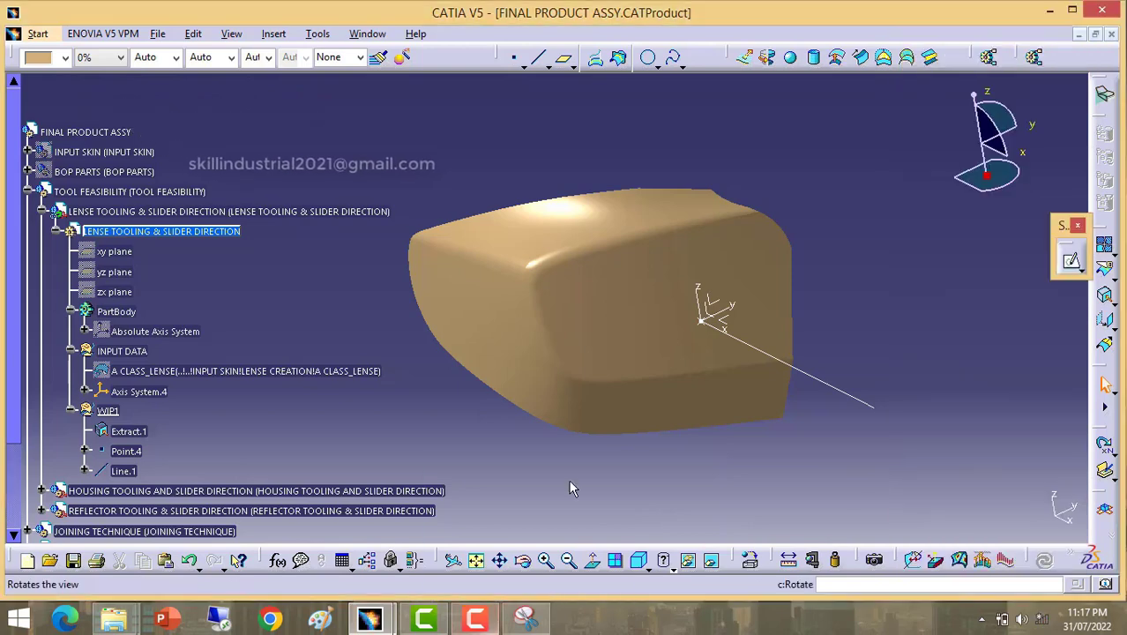
{"action": "mouse_move", "coordinate": [525, 616]}
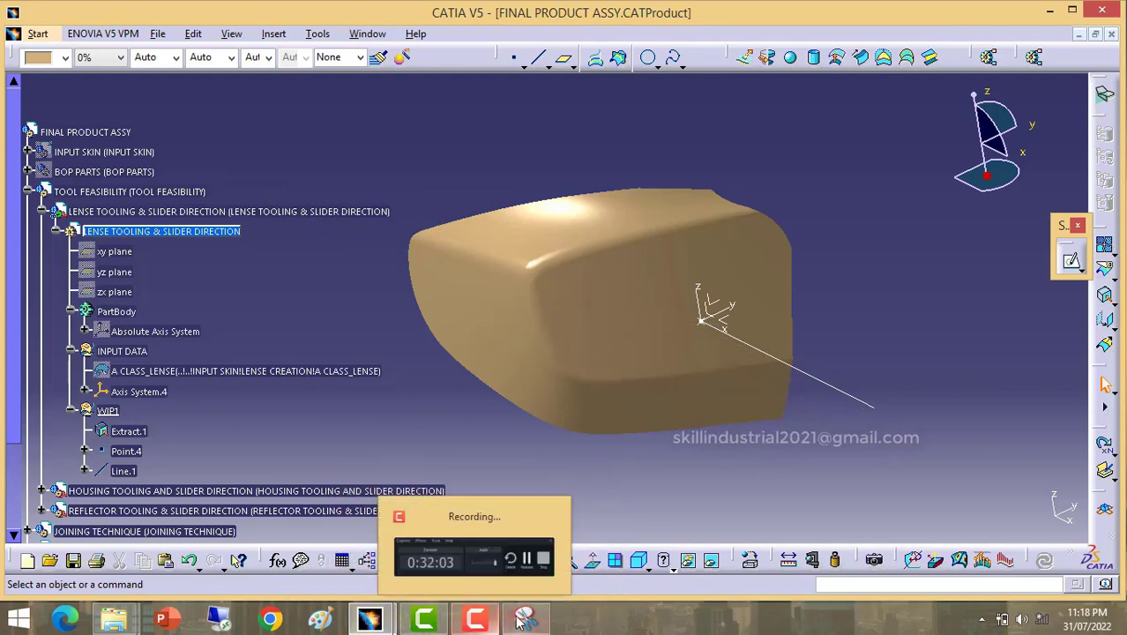
{"action": "left_click", "coordinate": [1048, 542]}
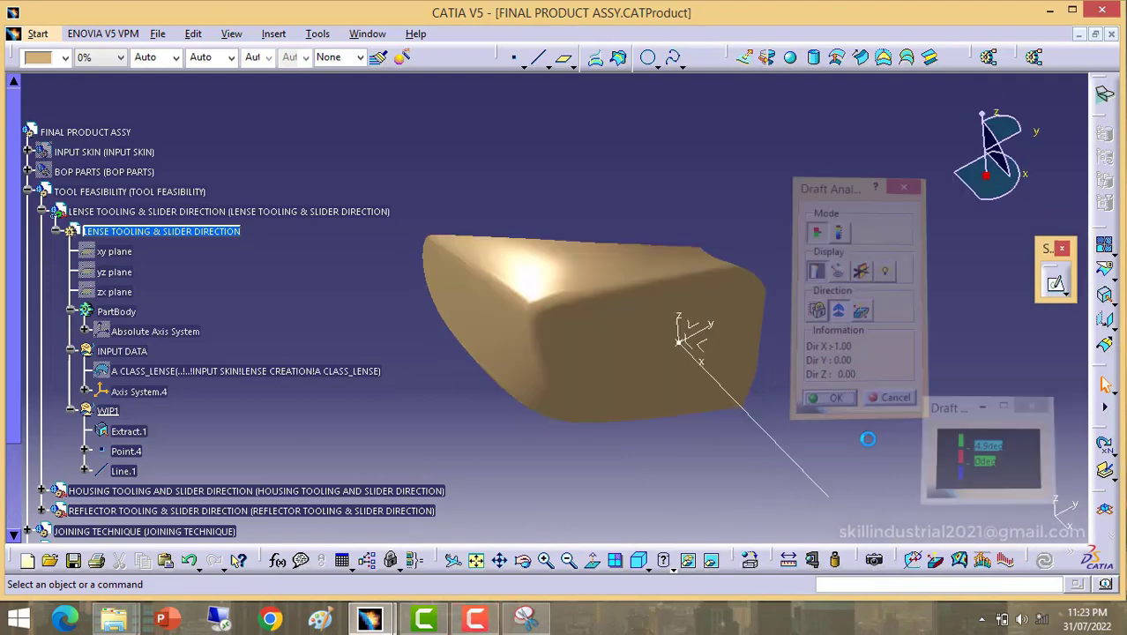
{"action": "left_click", "coordinate": [896, 414]}
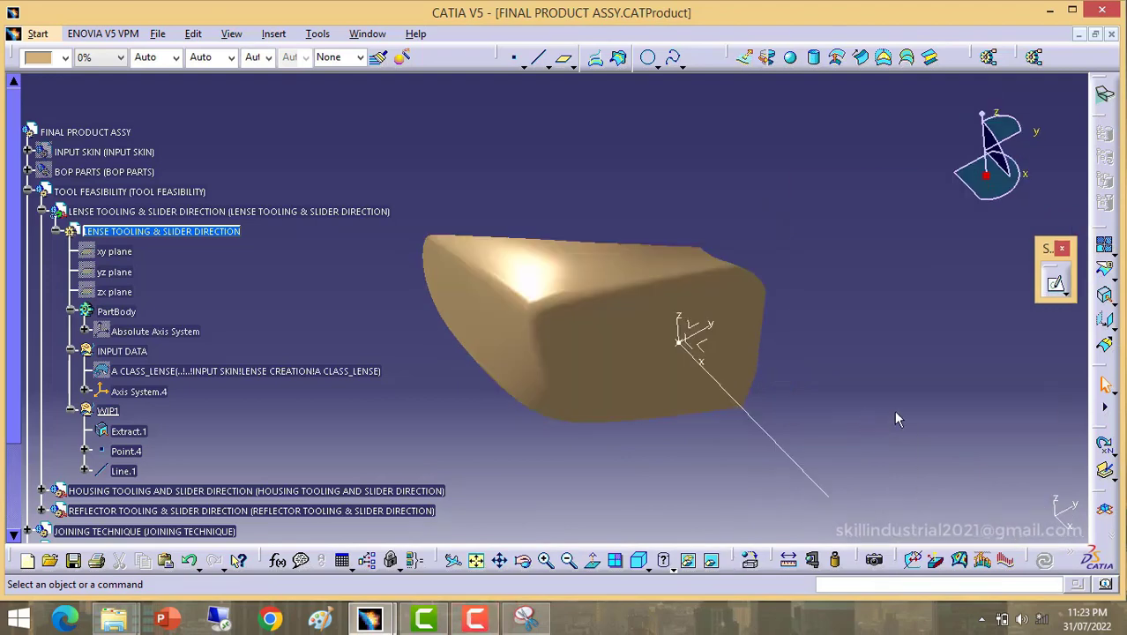
Step: Snap the compass onto Line.1 and start a Feature Draft Analysis that takes its direction from the compass
{"action": "middle_click_drag", "start_coordinate": [788, 396], "coordinate": [794, 360]}
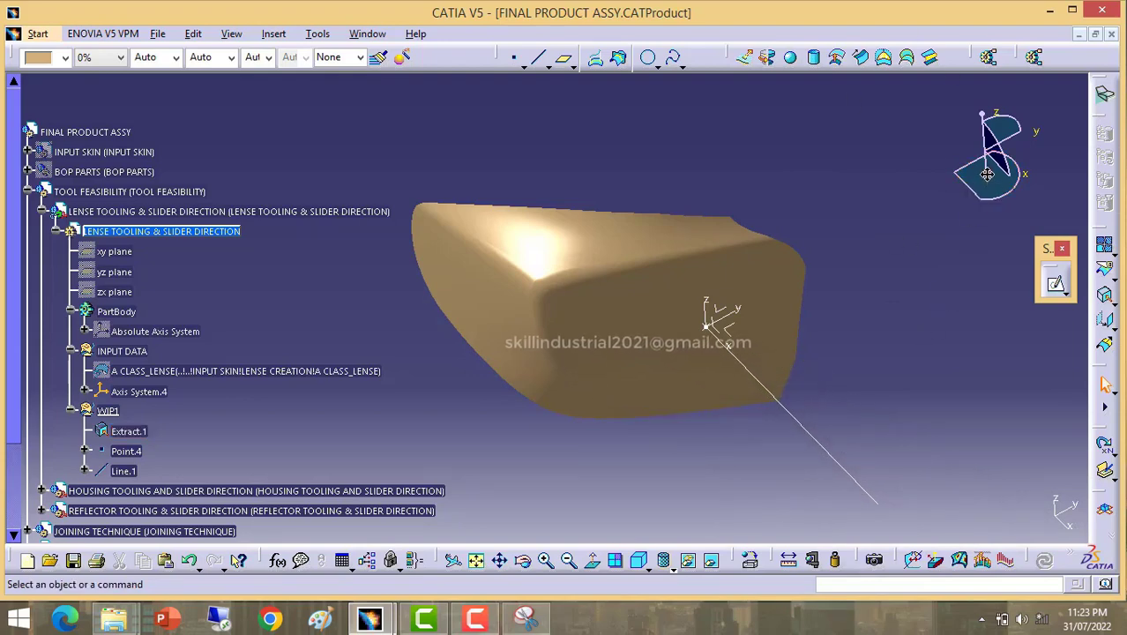
{"action": "left_click_drag", "start_coordinate": [987, 174], "coordinate": [782, 410]}
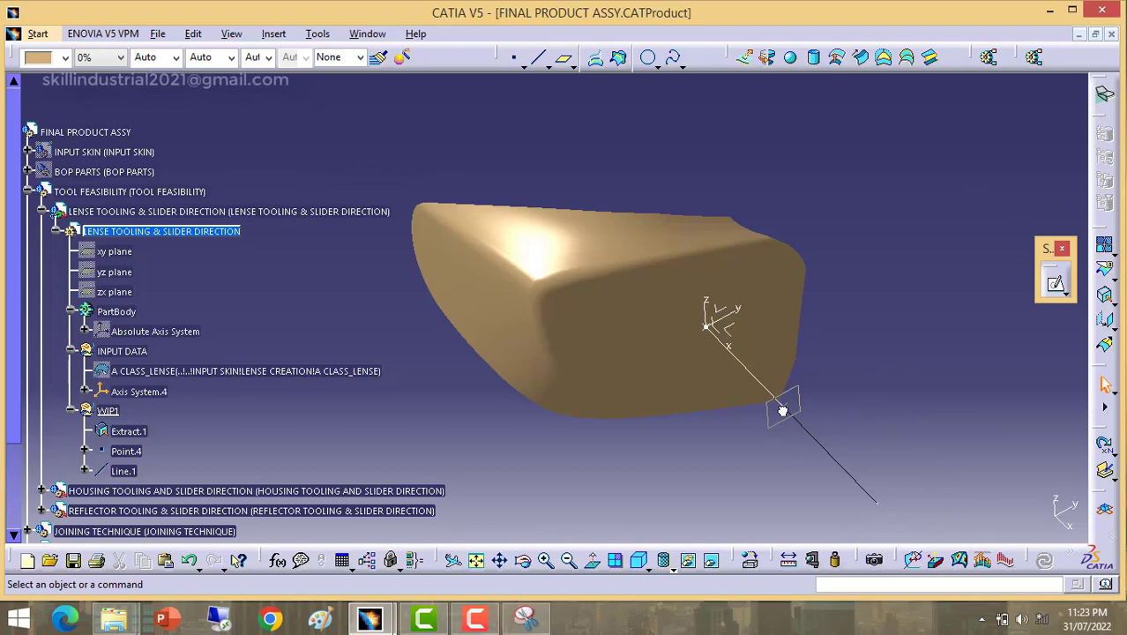
{"action": "left_click_drag", "start_coordinate": [782, 410], "coordinate": [783, 408]}
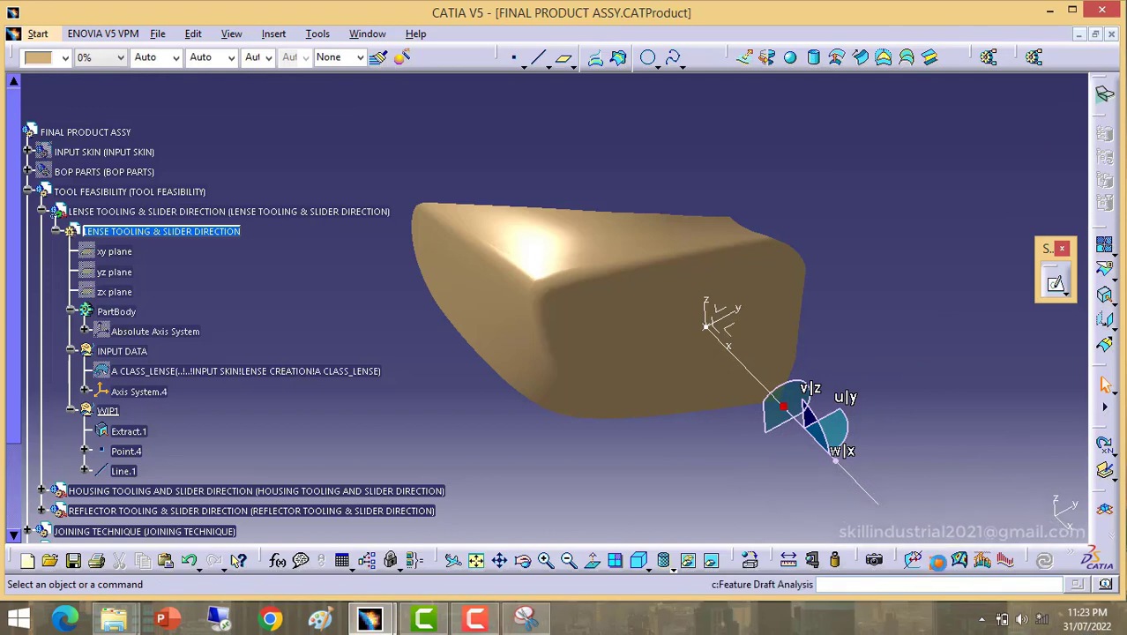
{"action": "key", "text": "Return"}
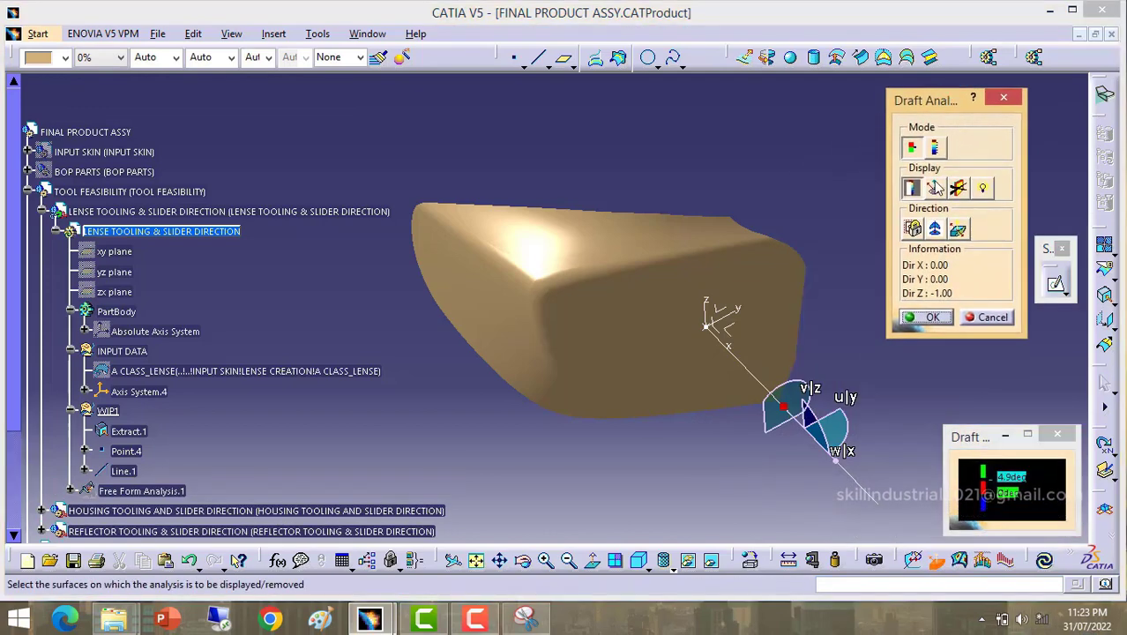
{"action": "left_click", "coordinate": [936, 231]}
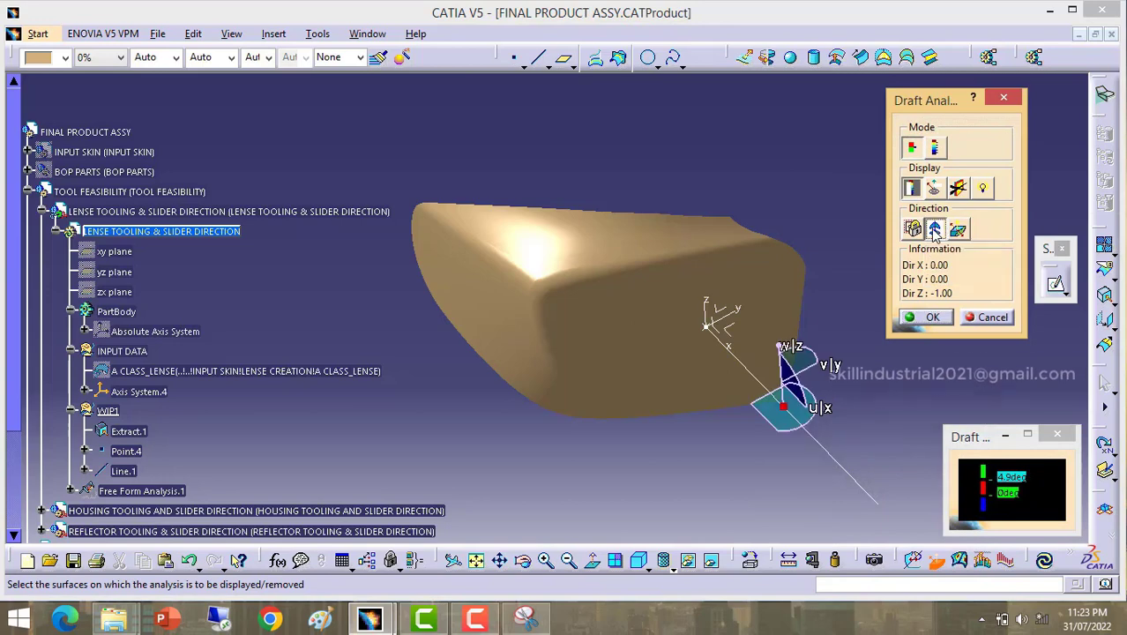
Step: Align the compass with Line.1 as the draft direction and run the analysis on the Extract.1 lens surface
{"action": "left_click_drag", "start_coordinate": [784, 407], "coordinate": [786, 408]}
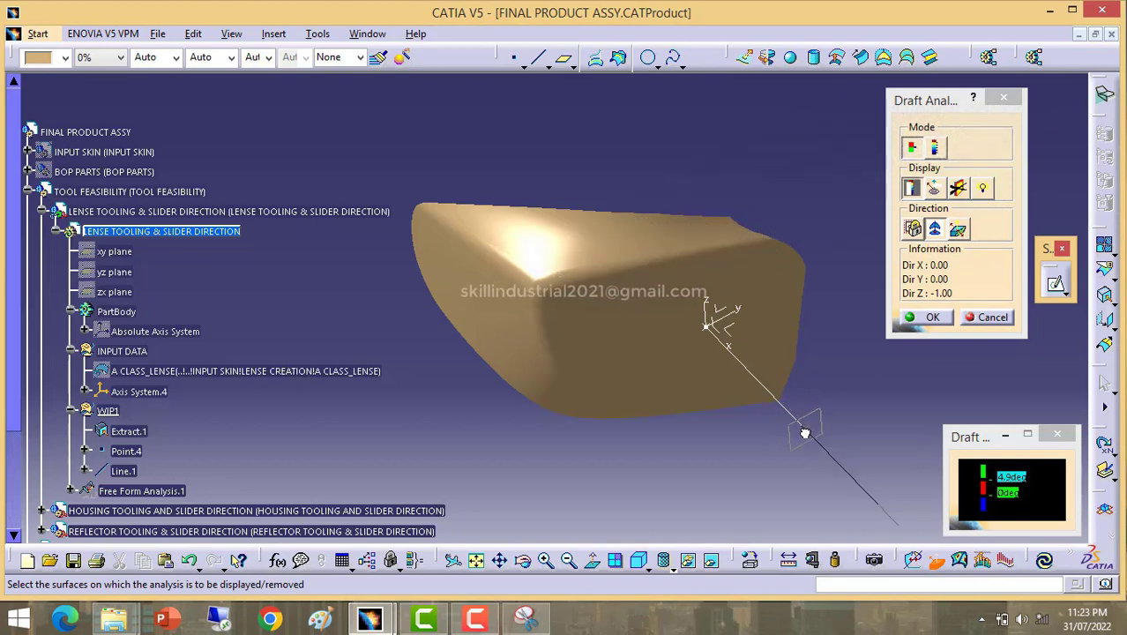
{"action": "left_click", "coordinate": [804, 433]}
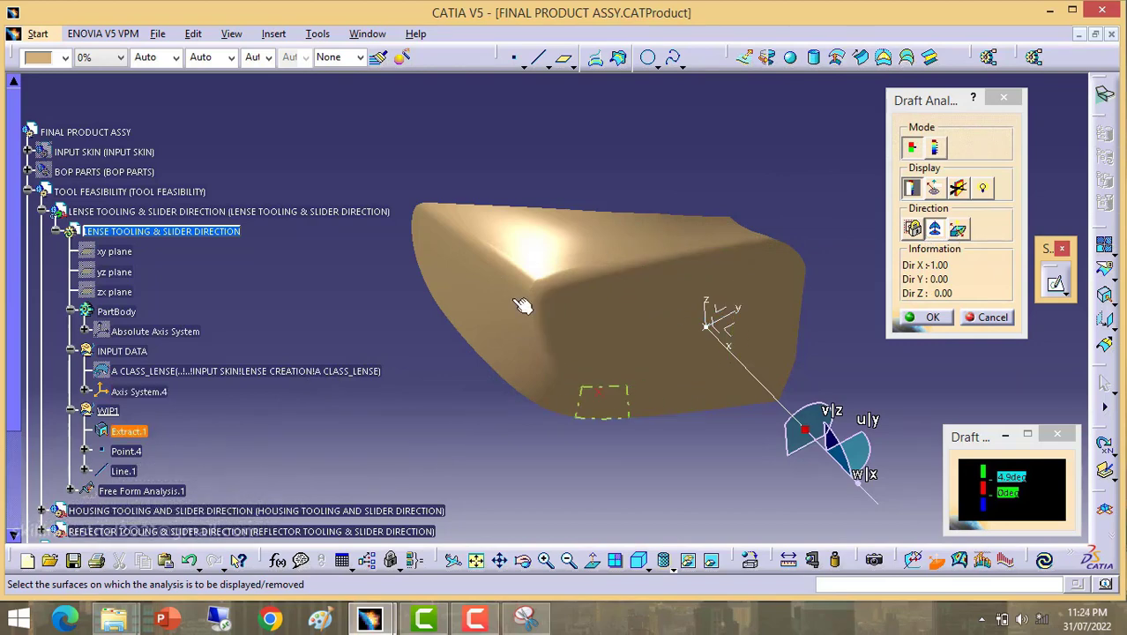
{"action": "left_click", "coordinate": [617, 324]}
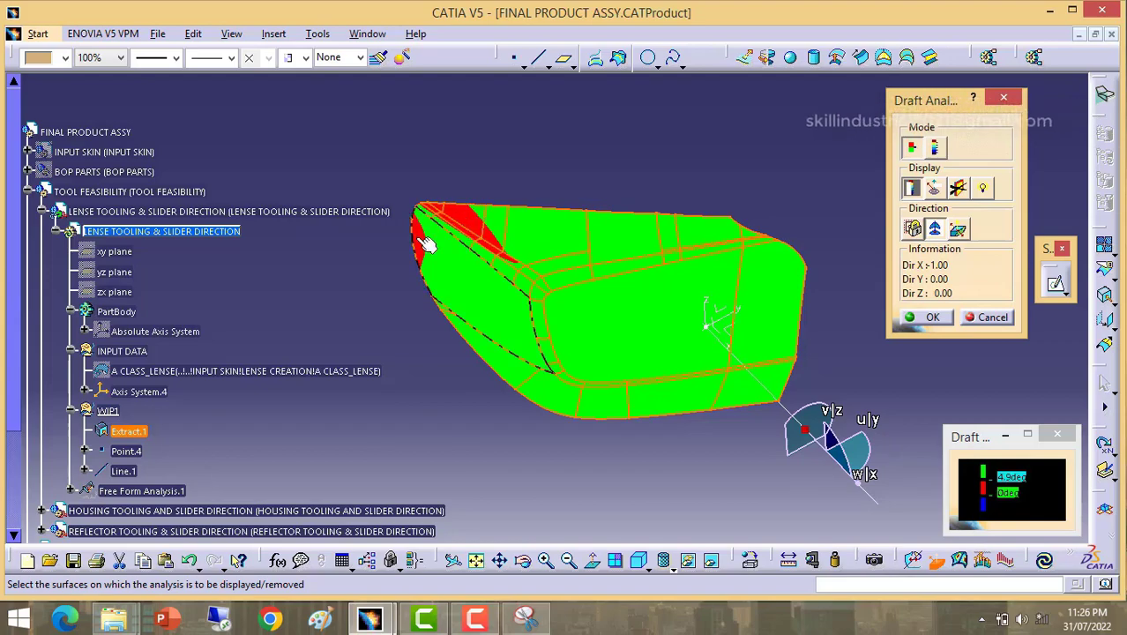
Step: Set the upper draft angle limit of the analysis colour scale to 4.95 deg
{"action": "middle_click_drag", "start_coordinate": [604, 321], "coordinate": [617, 238]}
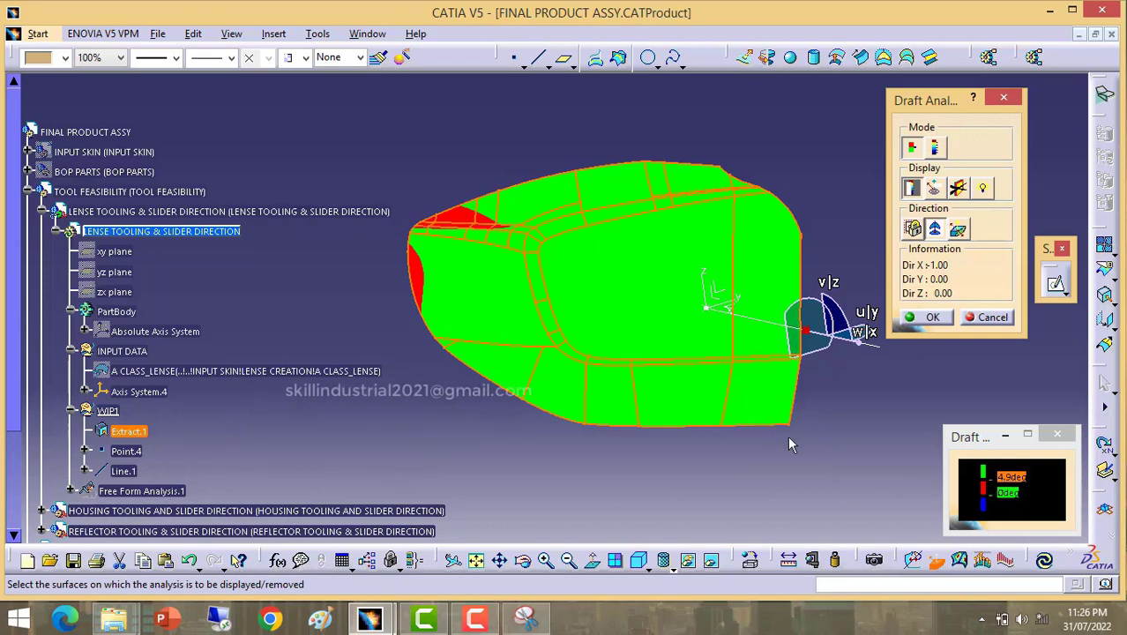
{"action": "middle_click_drag", "start_coordinate": [688, 287], "coordinate": [508, 275]}
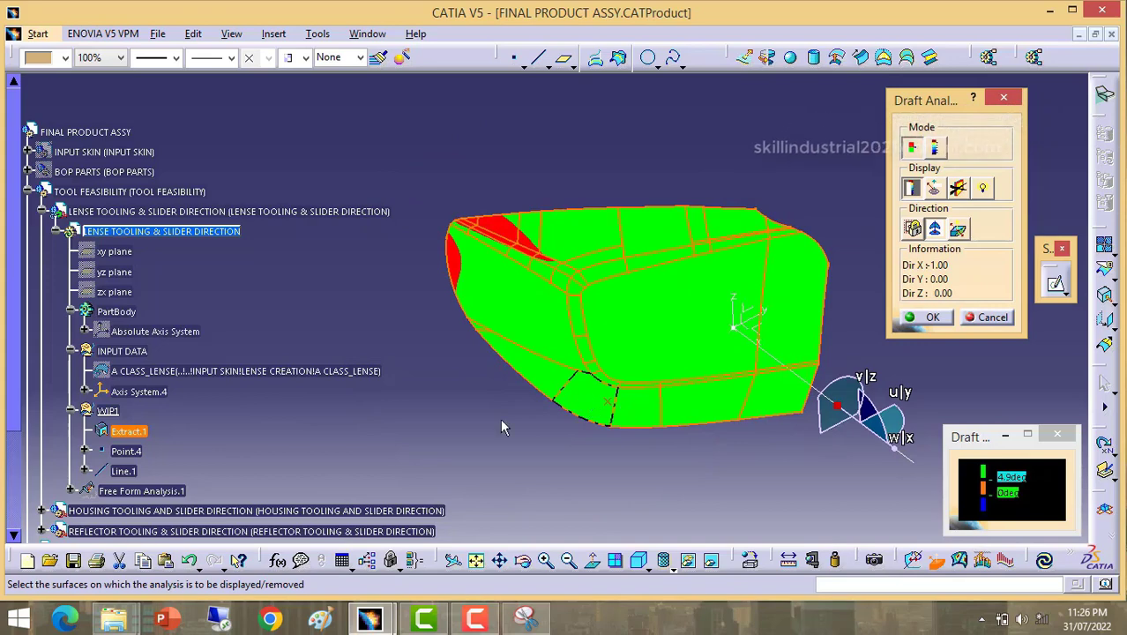
{"action": "middle_click_drag", "start_coordinate": [679, 380], "coordinate": [718, 238]}
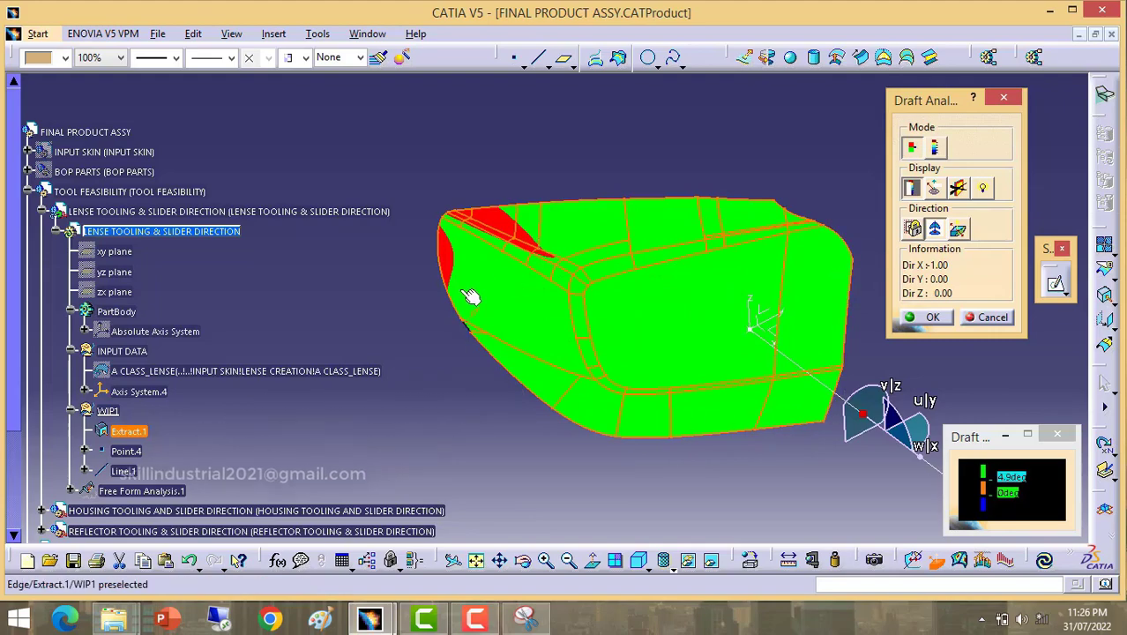
{"action": "middle_click_drag", "start_coordinate": [692, 290], "coordinate": [670, 370]}
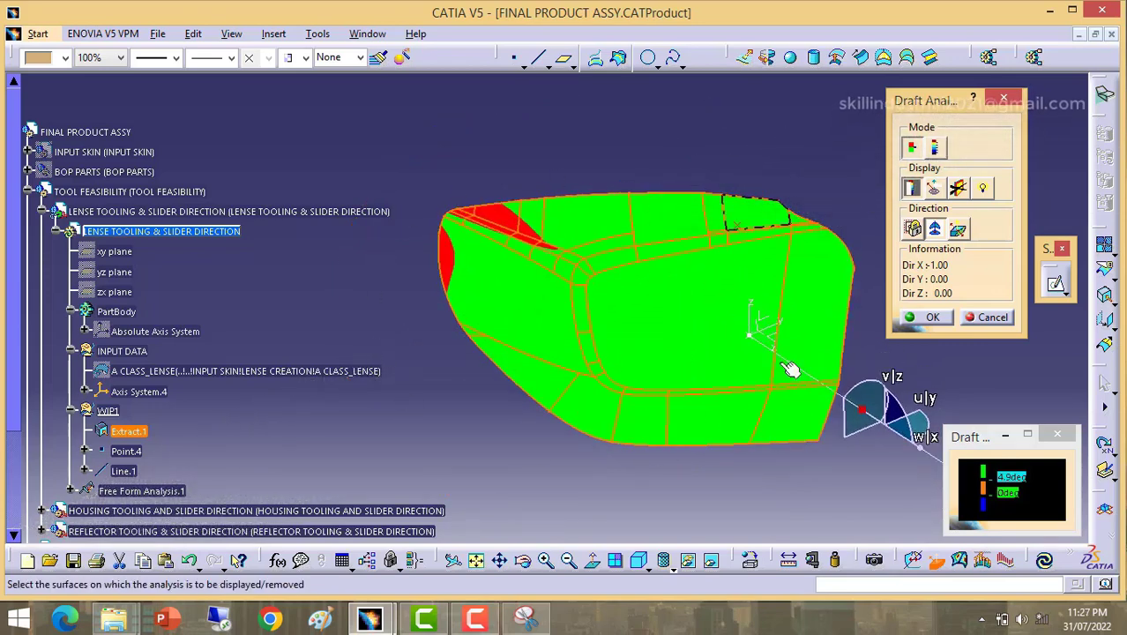
{"action": "double_click", "coordinate": [1012, 481]}
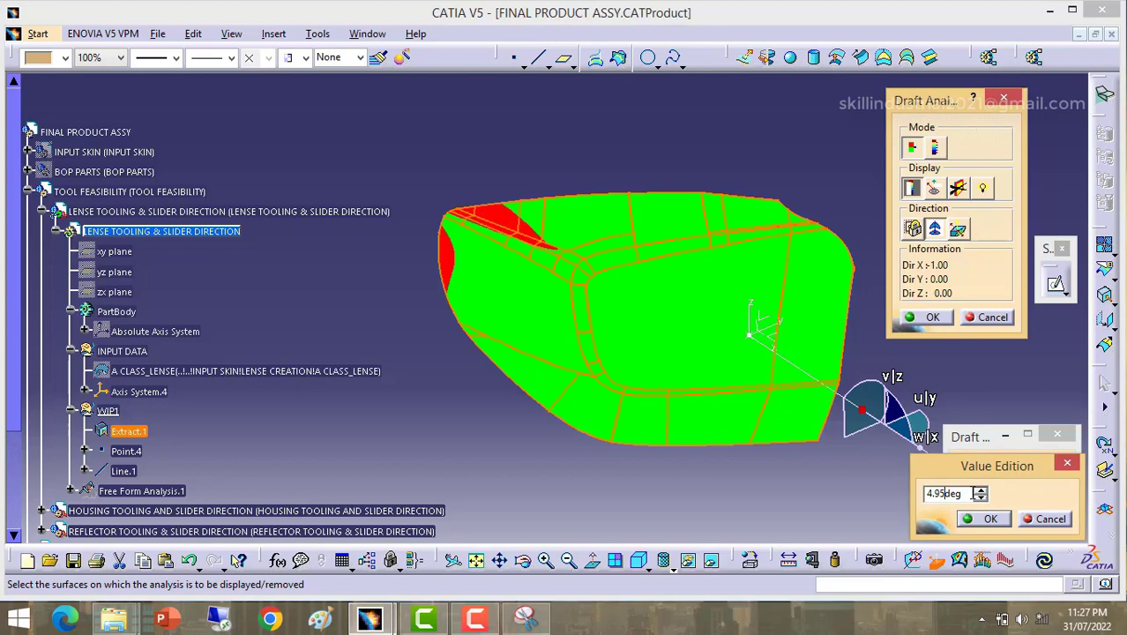
{"action": "key", "text": "Return"}
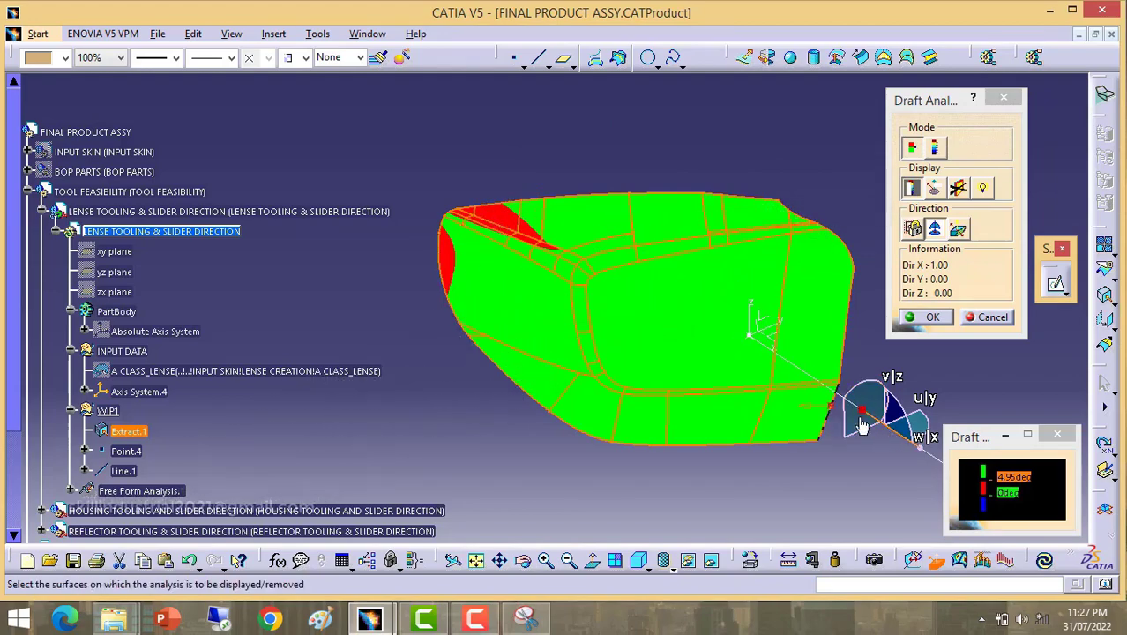
Step: Examine the draft colours on the Extract.1 faces from several angles, comparing the narrow end with the Line.1 tooling direction
{"action": "middle_click_drag", "start_coordinate": [648, 231], "coordinate": [577, 307]}
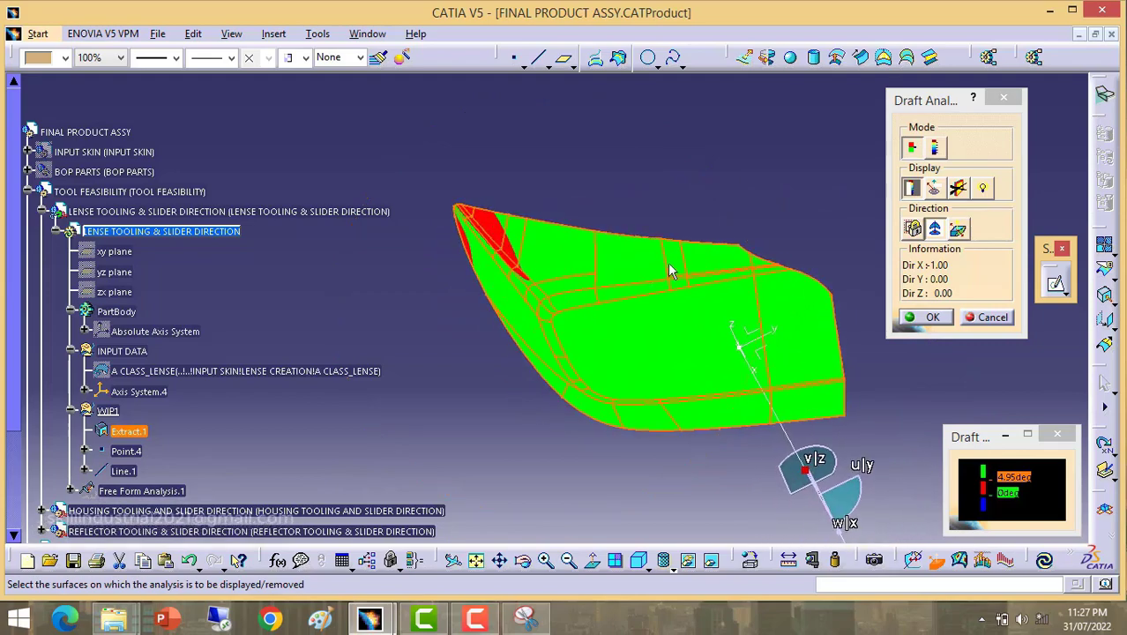
{"action": "middle_click_drag", "start_coordinate": [587, 397], "coordinate": [601, 344]}
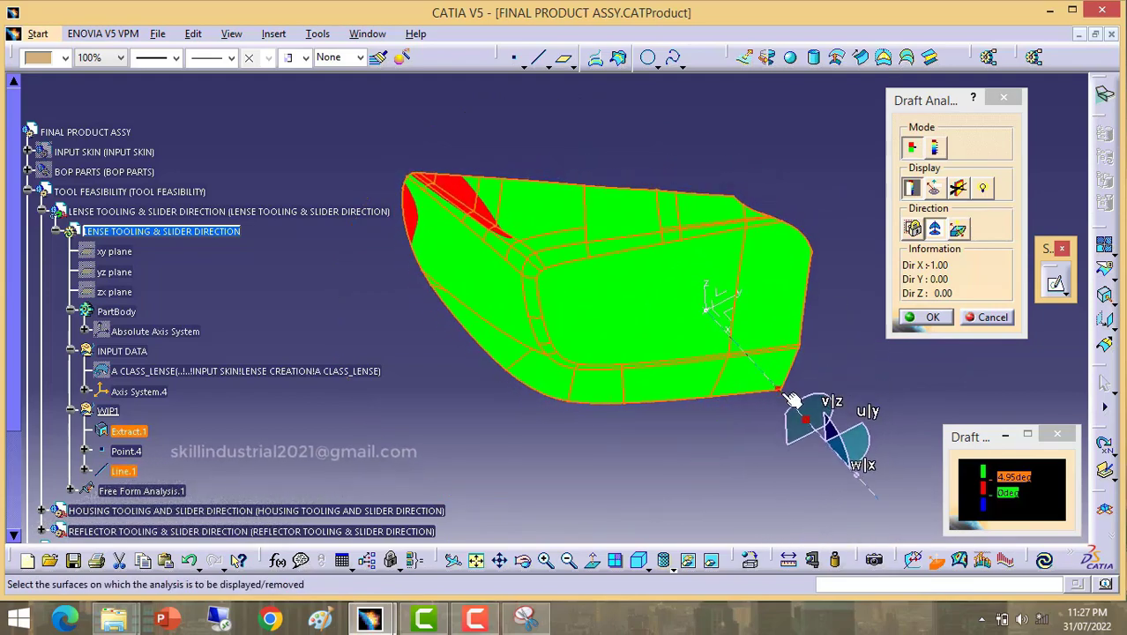
{"action": "middle_click_drag", "start_coordinate": [785, 394], "coordinate": [716, 416]}
{"action": "middle_click_drag", "start_coordinate": [649, 389], "coordinate": [514, 199]}
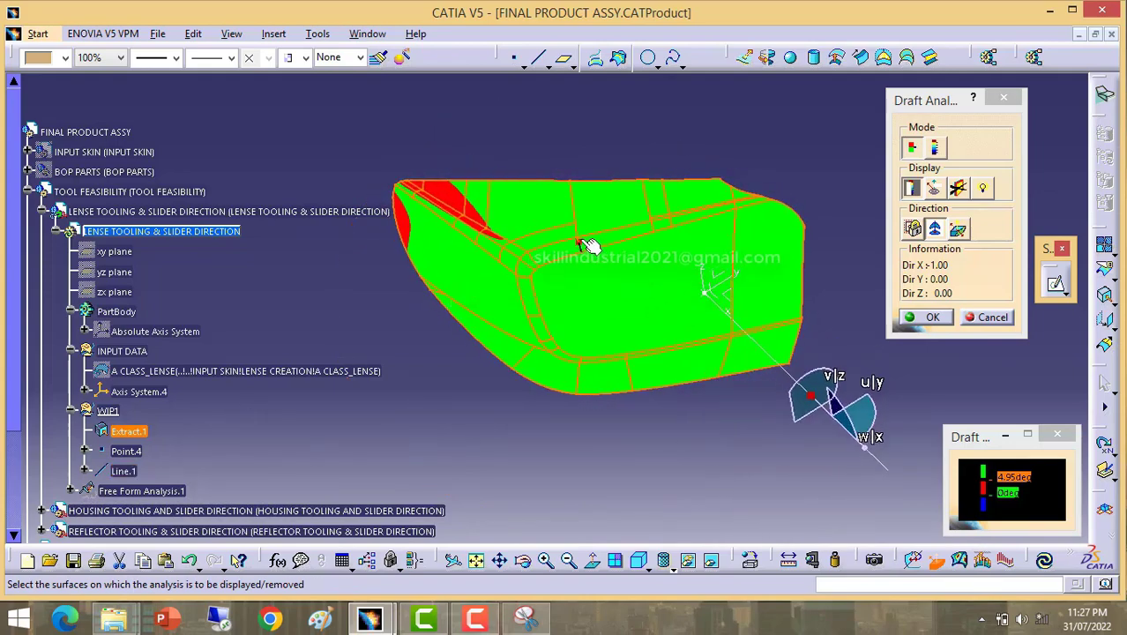
{"action": "middle_click_drag", "start_coordinate": [583, 244], "coordinate": [506, 303]}
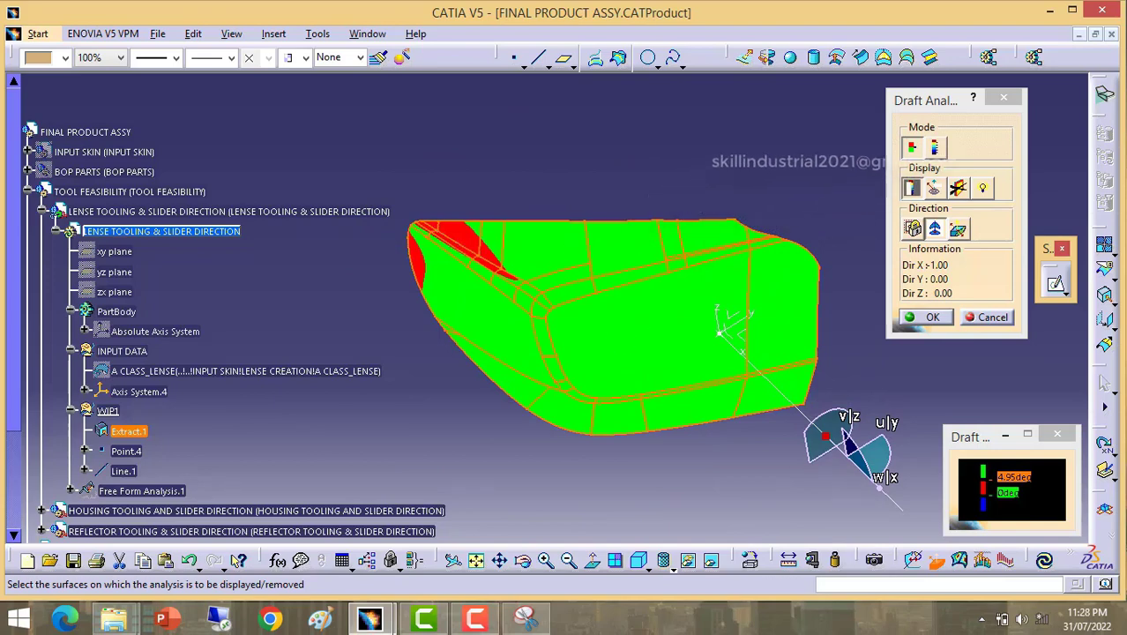
{"action": "left_click", "coordinate": [470, 621]}
{"action": "left_click", "coordinate": [1047, 544]}
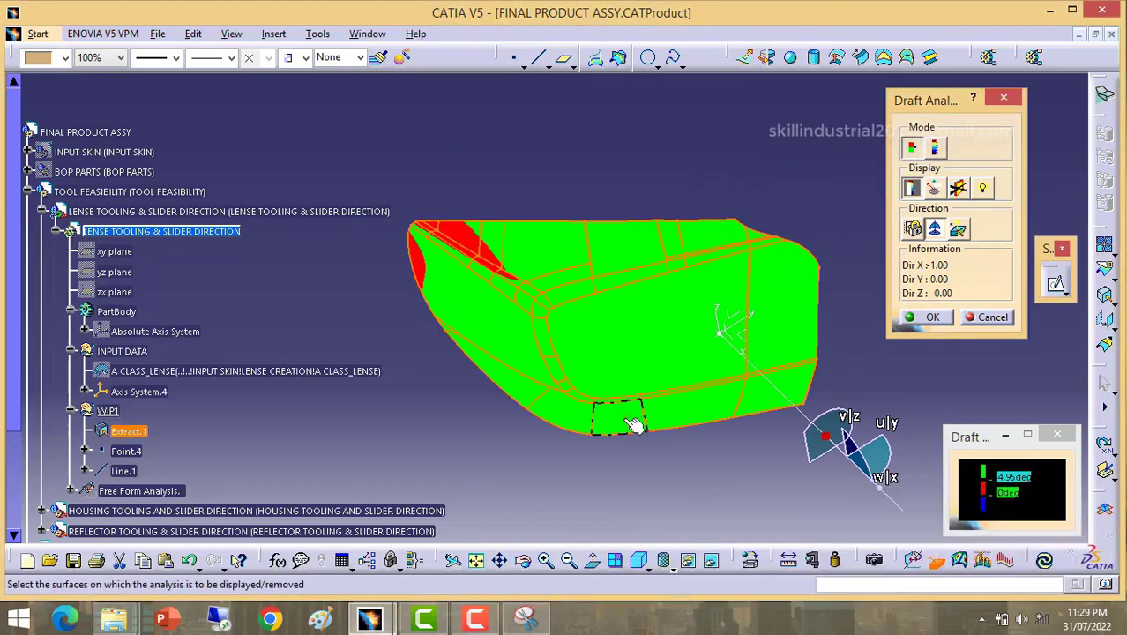
{"action": "middle_click_drag", "start_coordinate": [608, 406], "coordinate": [592, 223]}
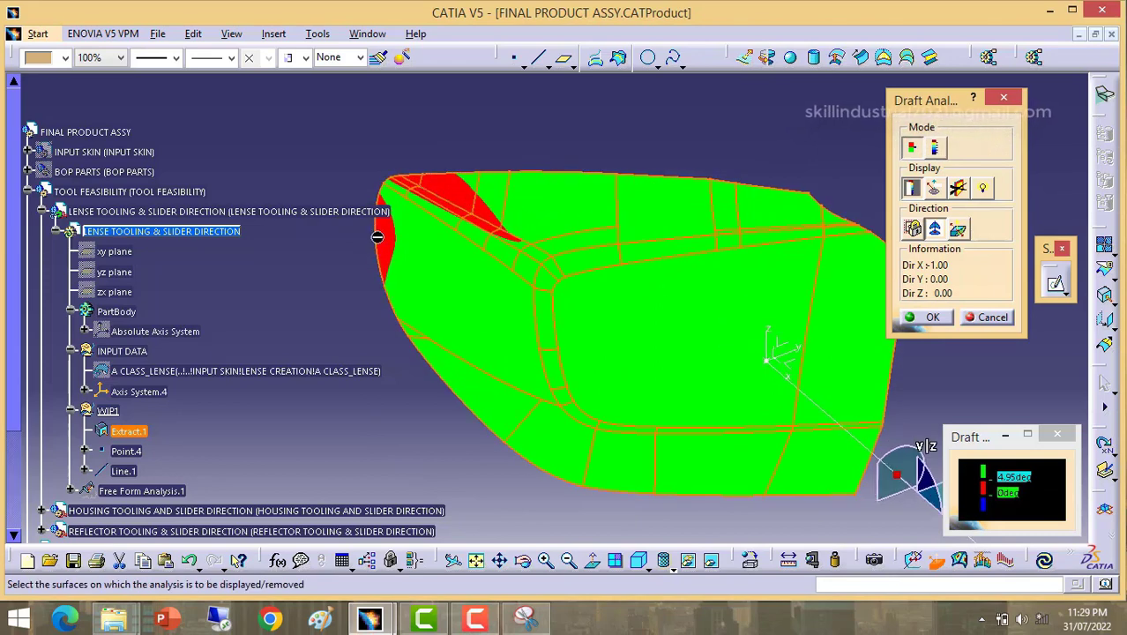
{"action": "middle_click_drag", "start_coordinate": [468, 203], "coordinate": [768, 388]}
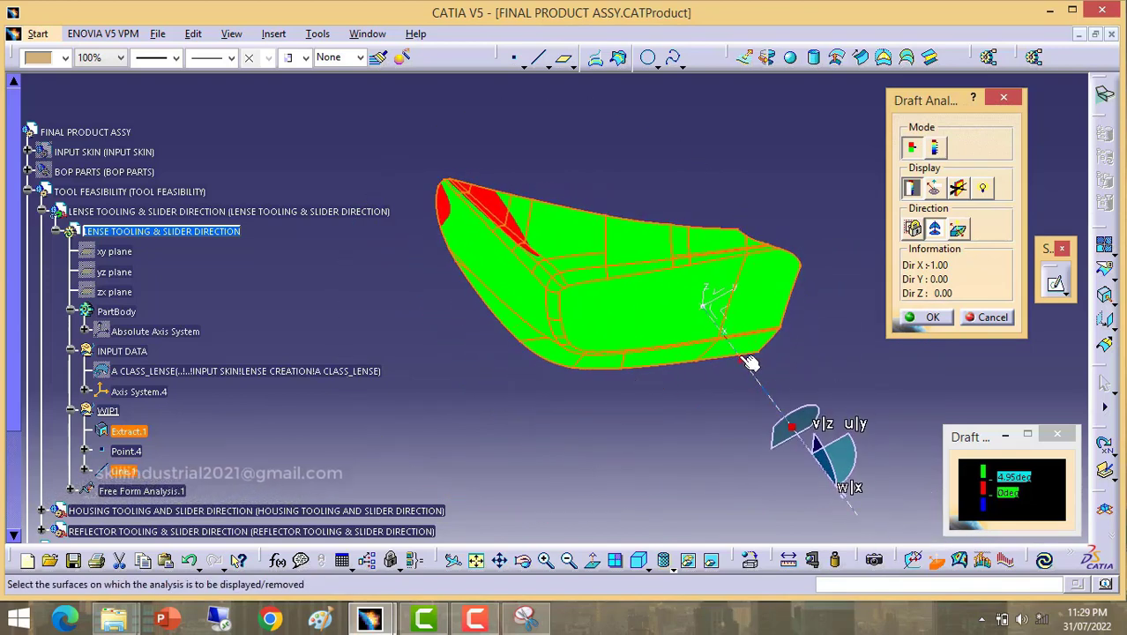
{"action": "scroll", "coordinate": [496, 225], "scroll_direction": "up", "scroll_amount": 3}
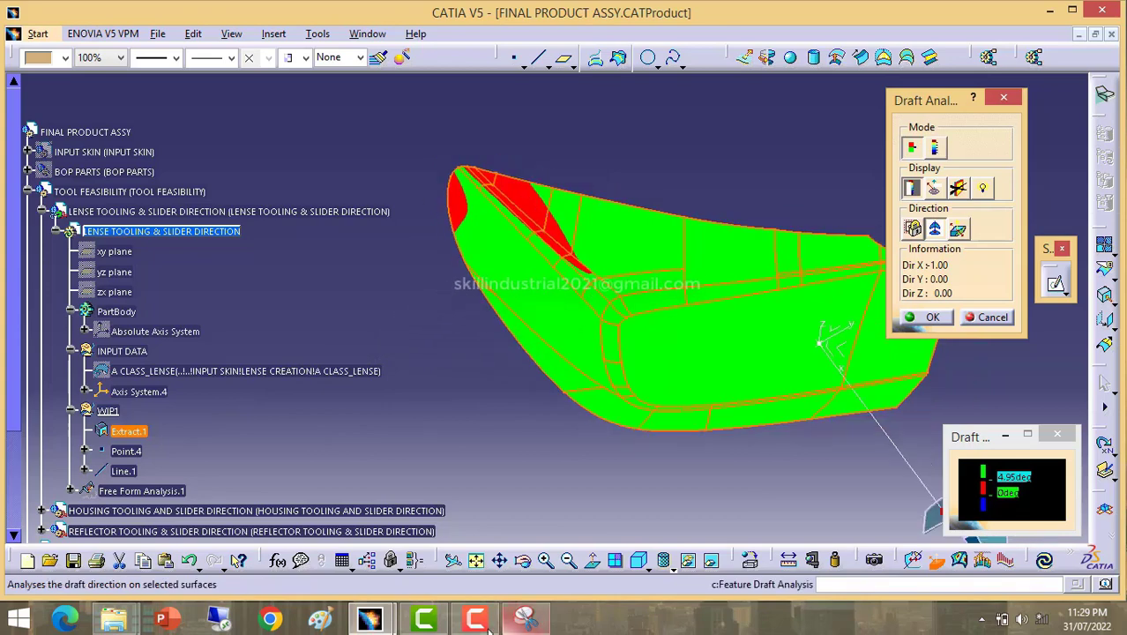
{"action": "left_click", "coordinate": [474, 618]}
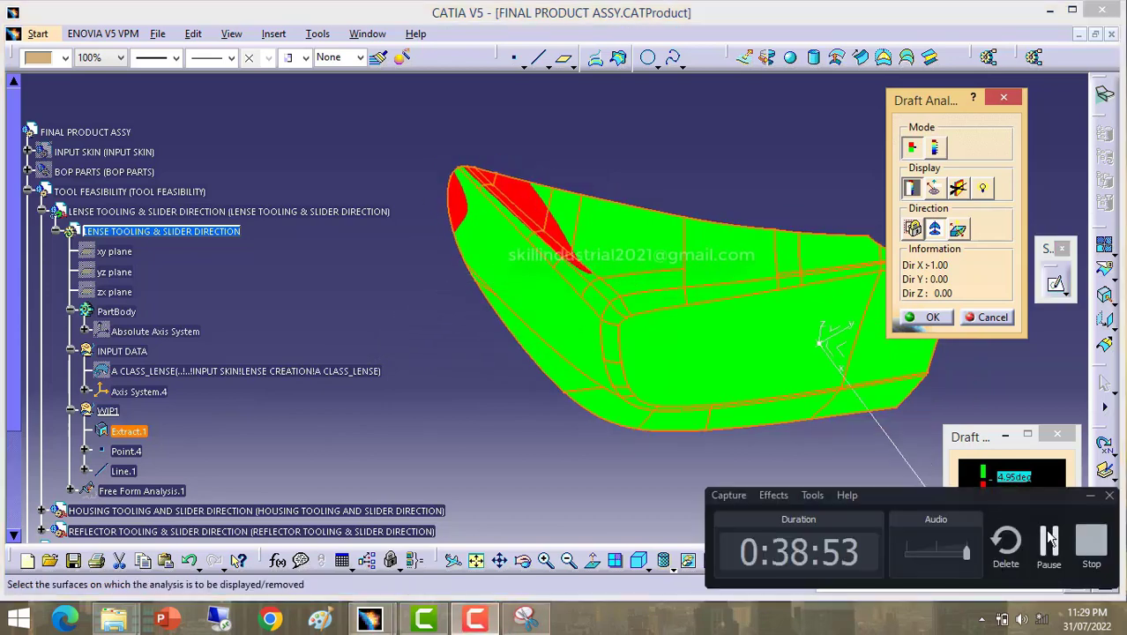
{"action": "left_click", "coordinate": [1049, 539]}
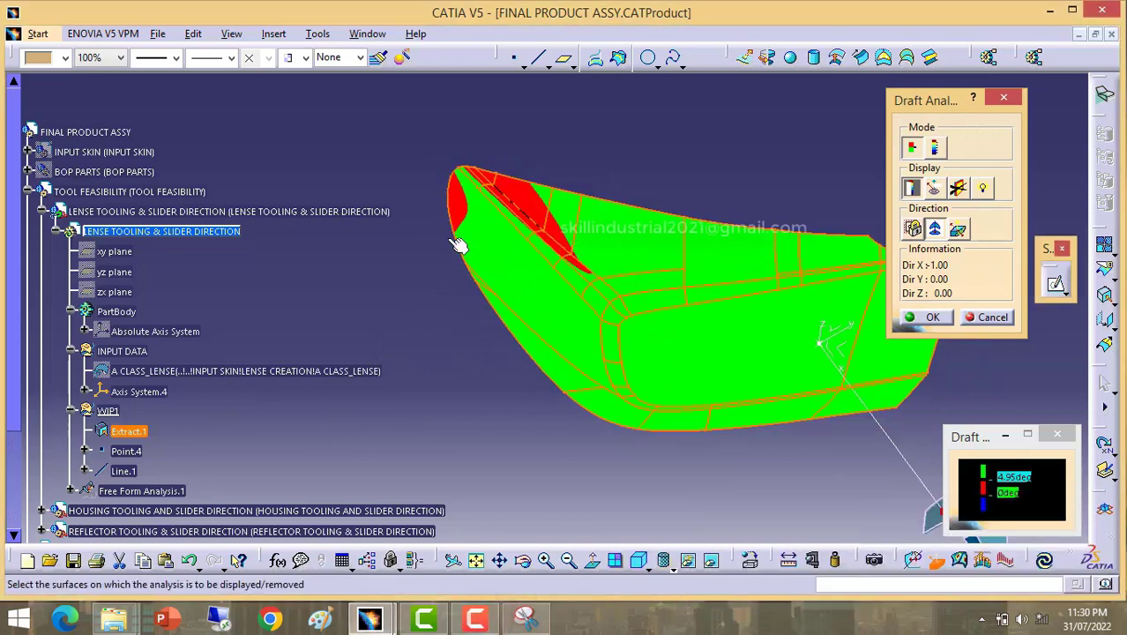
{"action": "middle_click_drag", "start_coordinate": [460, 243], "coordinate": [568, 339]}
{"action": "mouse_move", "coordinate": [637, 407]}
{"action": "middle_mouse_down"}
{"action": "mouse_move", "coordinate": [615, 402]}
{"action": "mouse_move", "coordinate": [626, 399]}
{"action": "middle_mouse_up"}
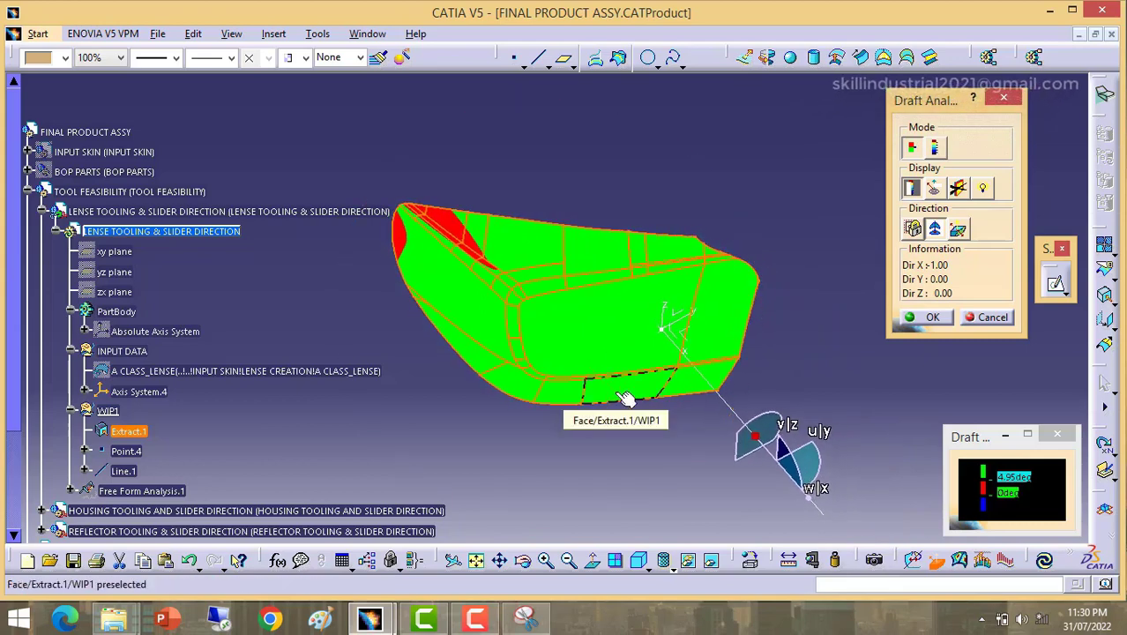
Step: Cancel the draft analysis and switch the lens display to Shading with Edges
{"action": "left_click", "coordinate": [986, 317]}
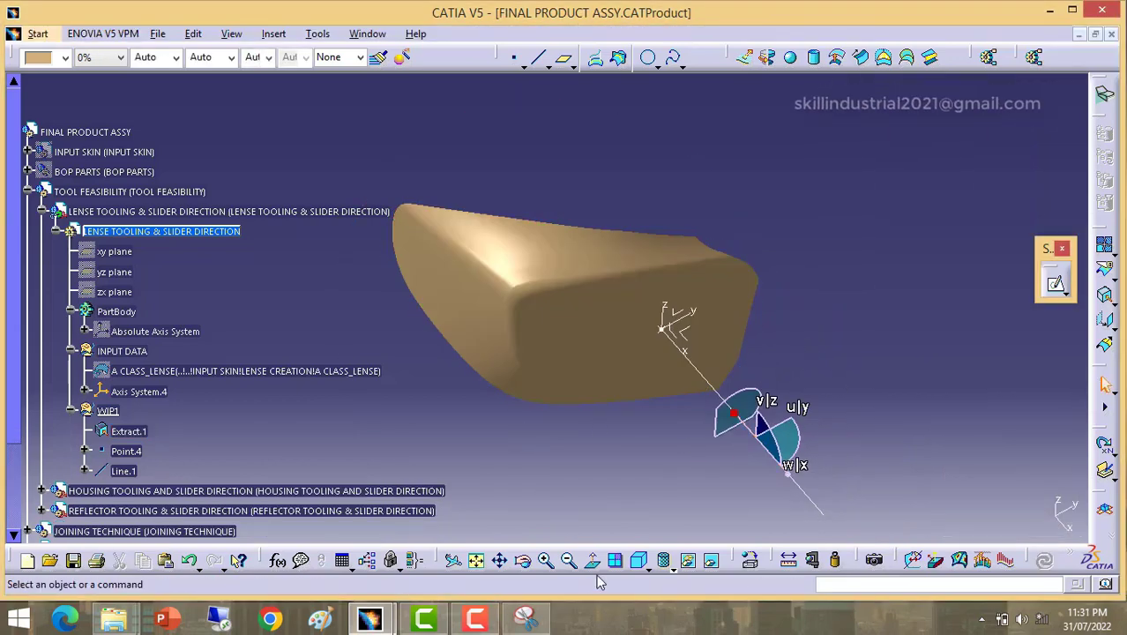
{"action": "left_click", "coordinate": [647, 570]}
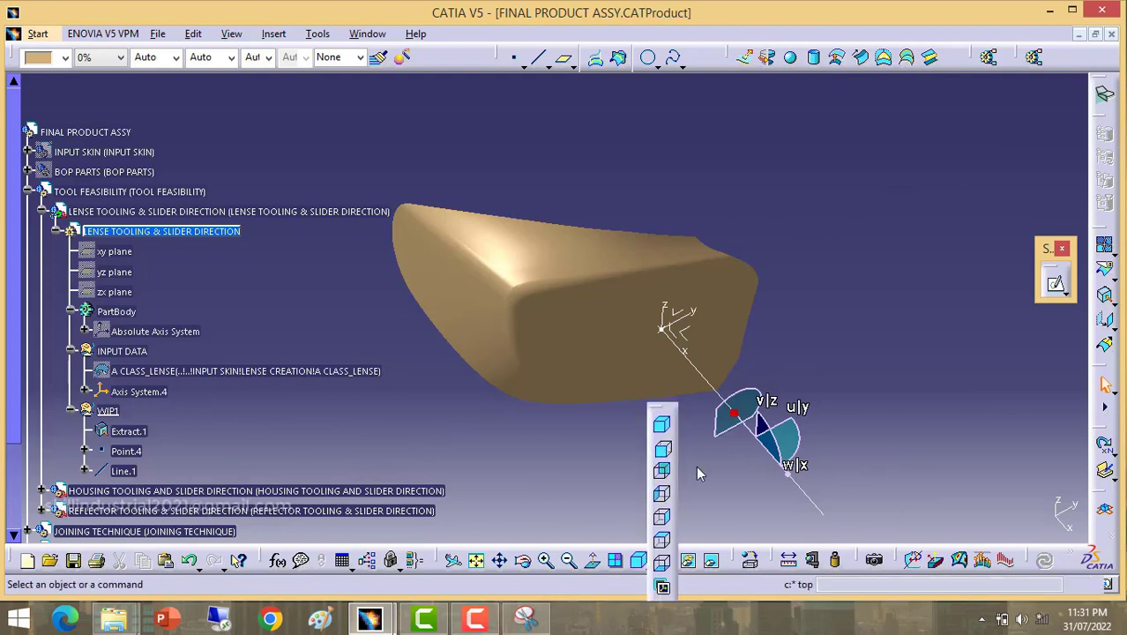
{"action": "left_click", "coordinate": [720, 506]}
{"action": "left_click", "coordinate": [672, 569]}
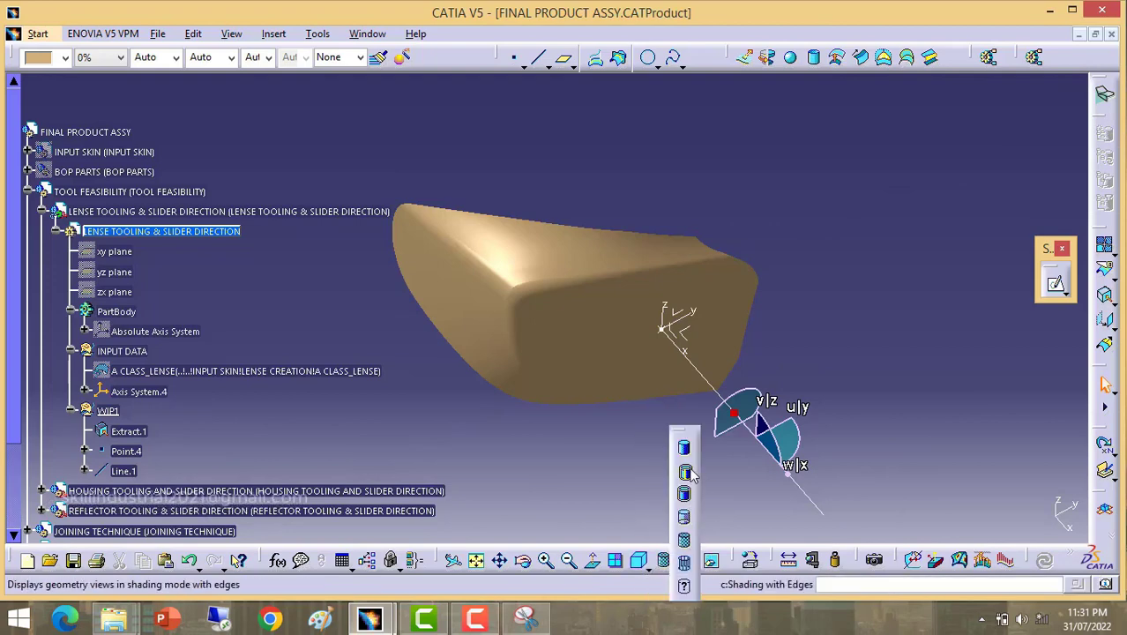
{"action": "left_click", "coordinate": [685, 463]}
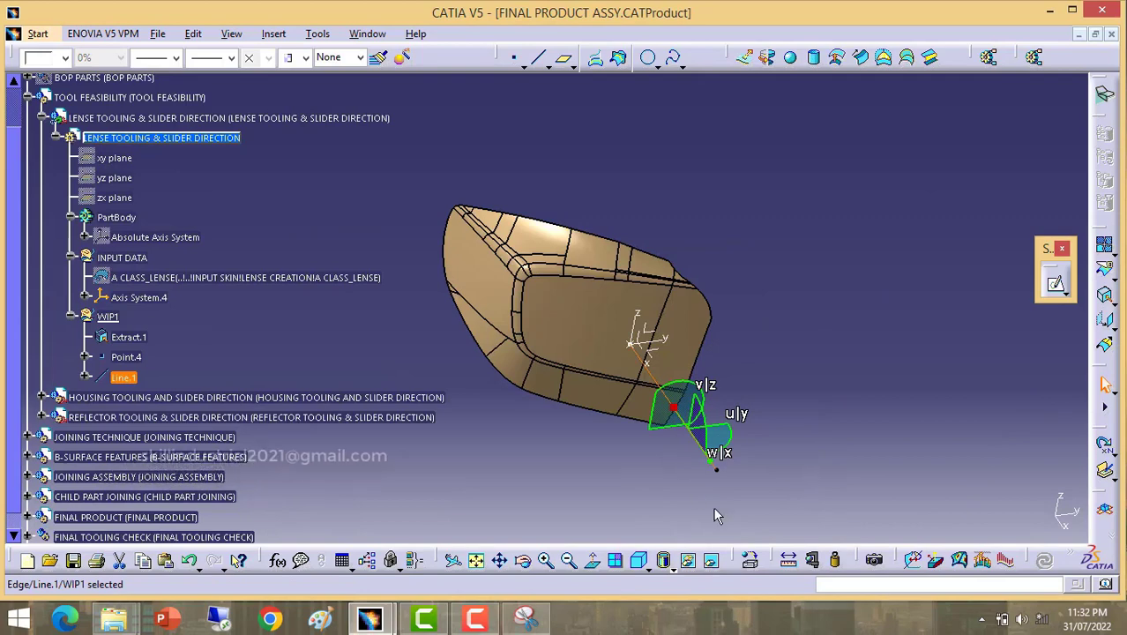
Step: Detach the compass from Line.1 and return it to its default orientation, leaving the lens surface and tooling line in view
{"action": "middle_click_drag", "start_coordinate": [664, 467], "coordinate": [687, 368]}
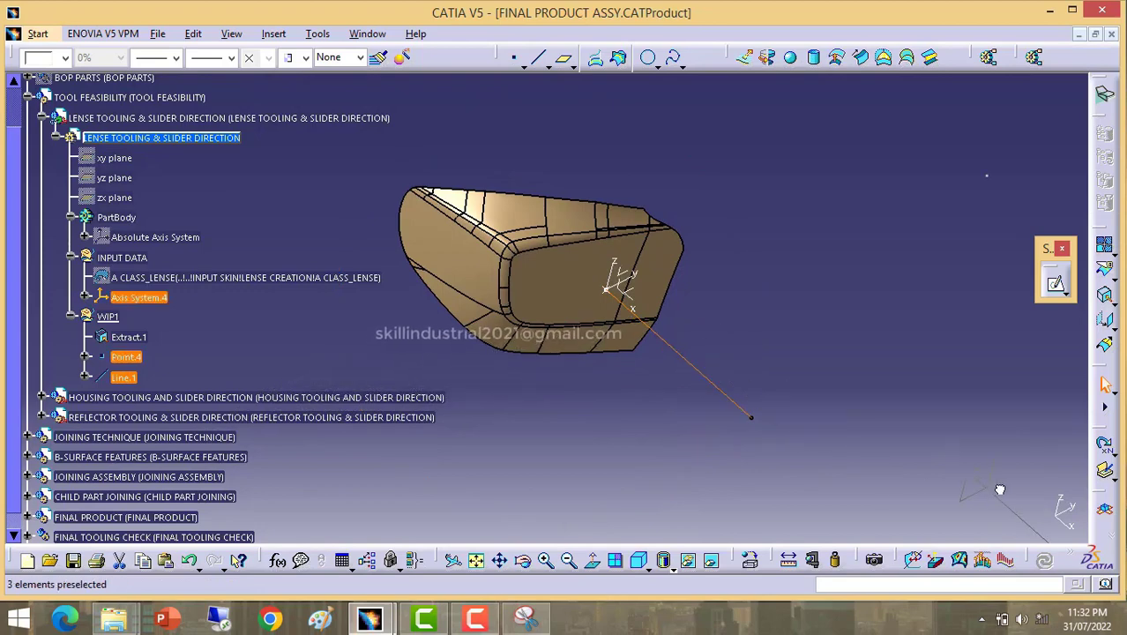
{"action": "left_click_drag", "start_coordinate": [1058, 502], "coordinate": [1065, 514]}
{"action": "middle_click_drag", "start_coordinate": [688, 296], "coordinate": [755, 310]}
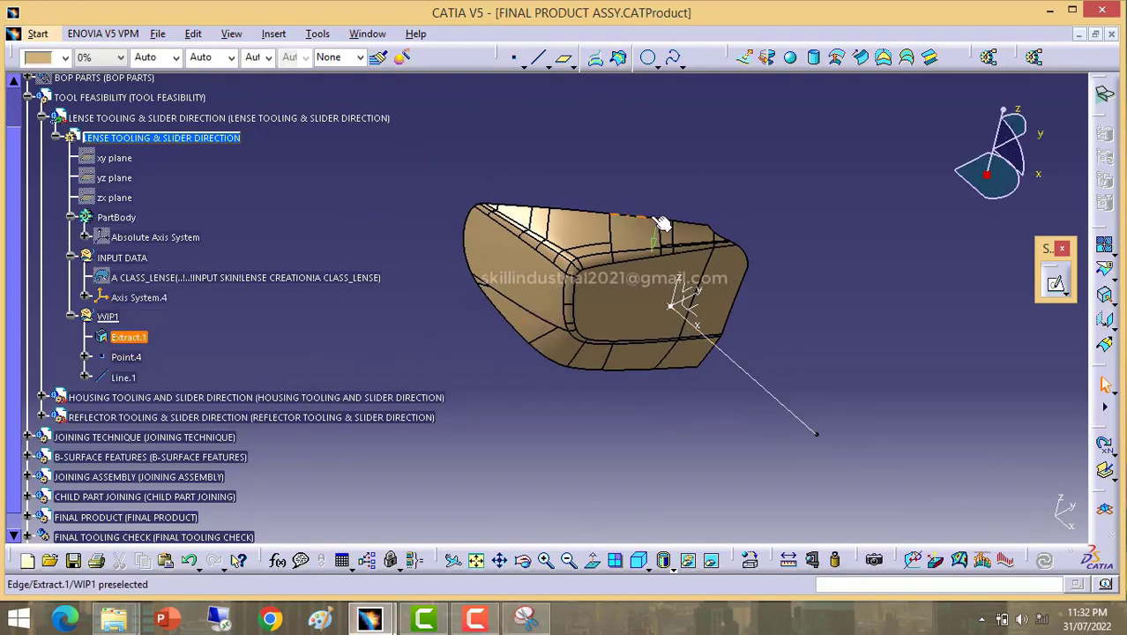
{"action": "middle_click_drag", "start_coordinate": [660, 221], "coordinate": [644, 444]}
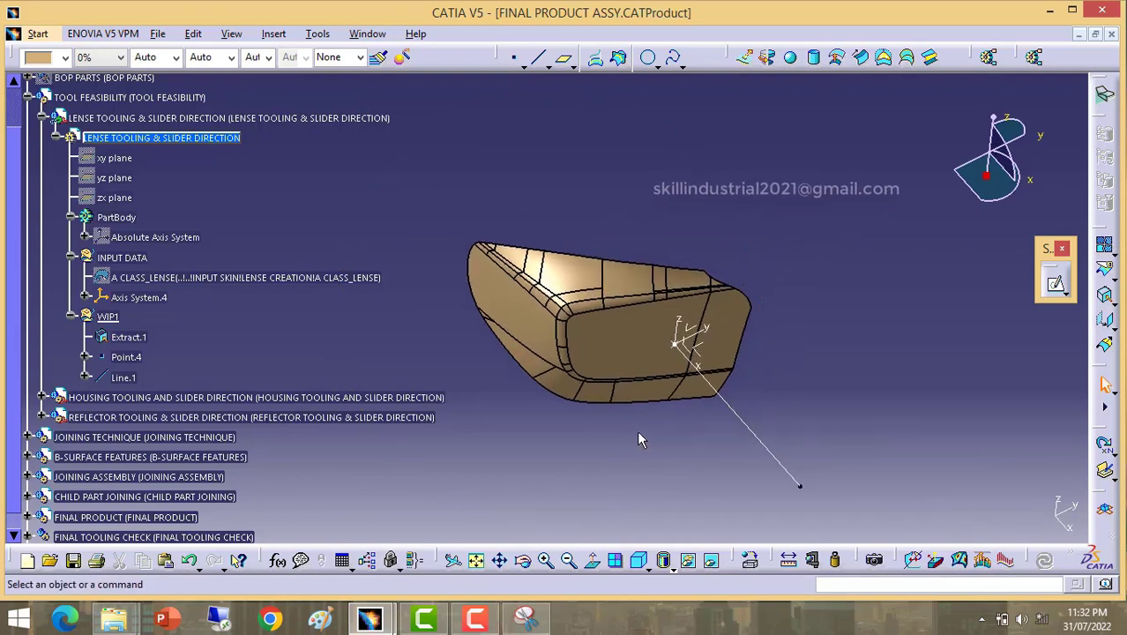
{"action": "middle_click_drag", "start_coordinate": [637, 432], "coordinate": [699, 434]}
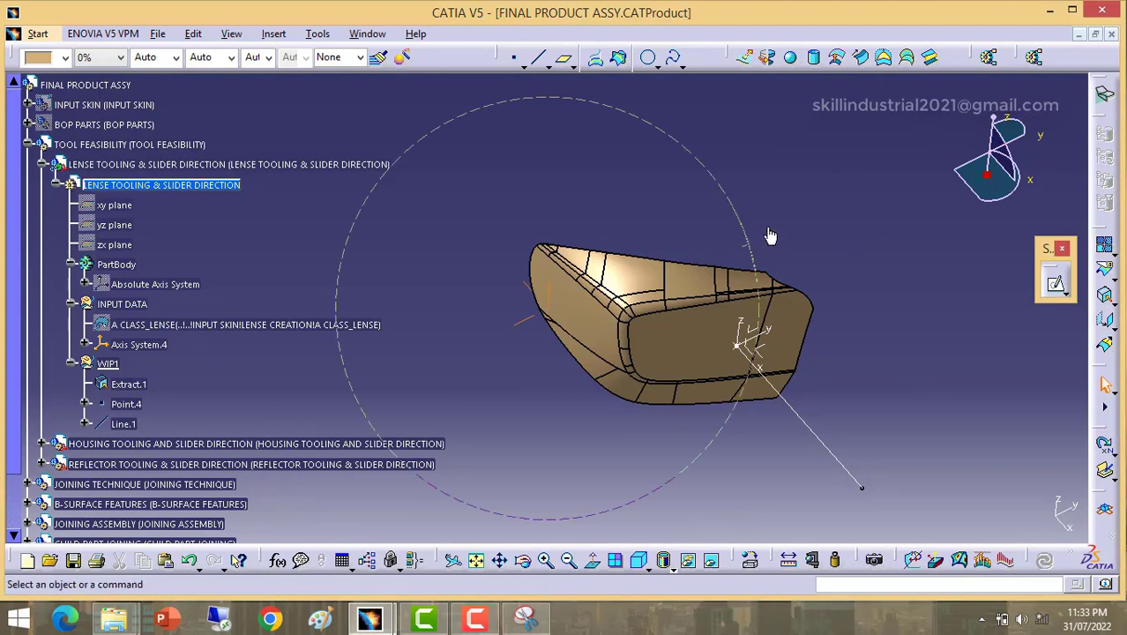
{"action": "middle_click_drag", "start_coordinate": [770, 235], "coordinate": [722, 202]}
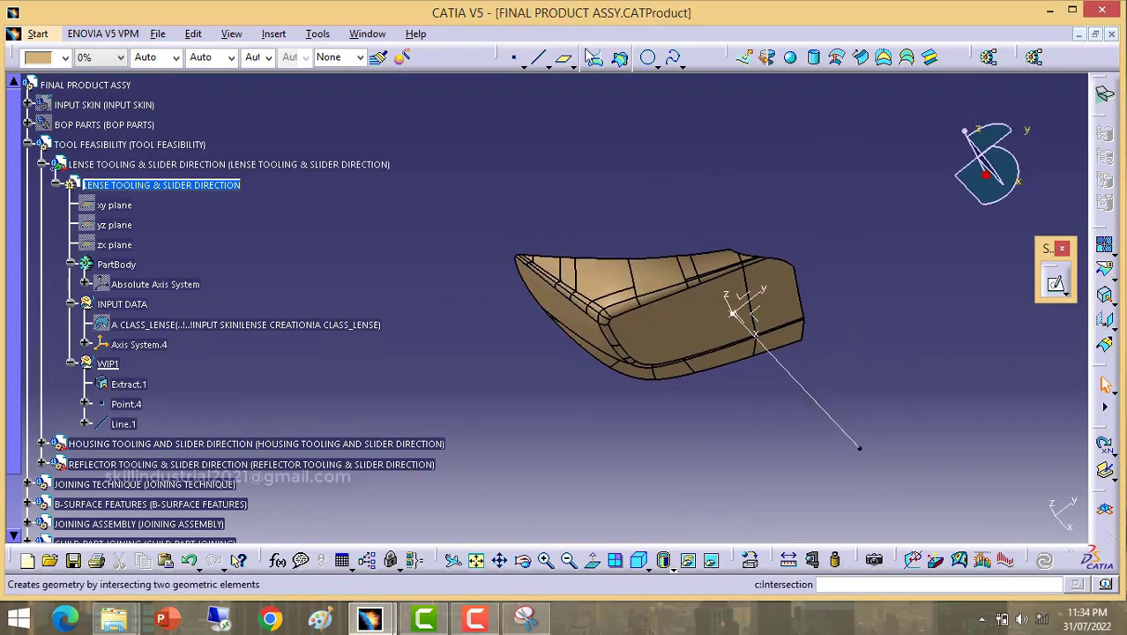
Step: Start a new Angle/Normal to curve line with Line.1 as the reference curve and Point.4 as the starting point
{"action": "left_click", "coordinate": [538, 56]}
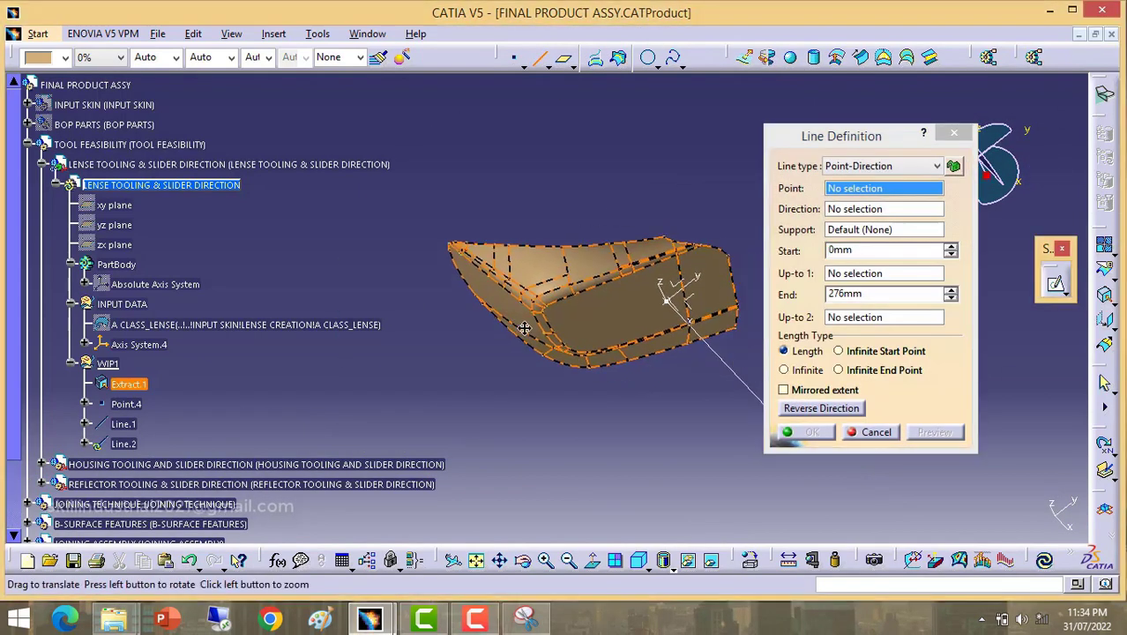
{"action": "middle_click_drag", "start_coordinate": [524, 328], "coordinate": [530, 262]}
{"action": "left_click", "coordinate": [937, 167]}
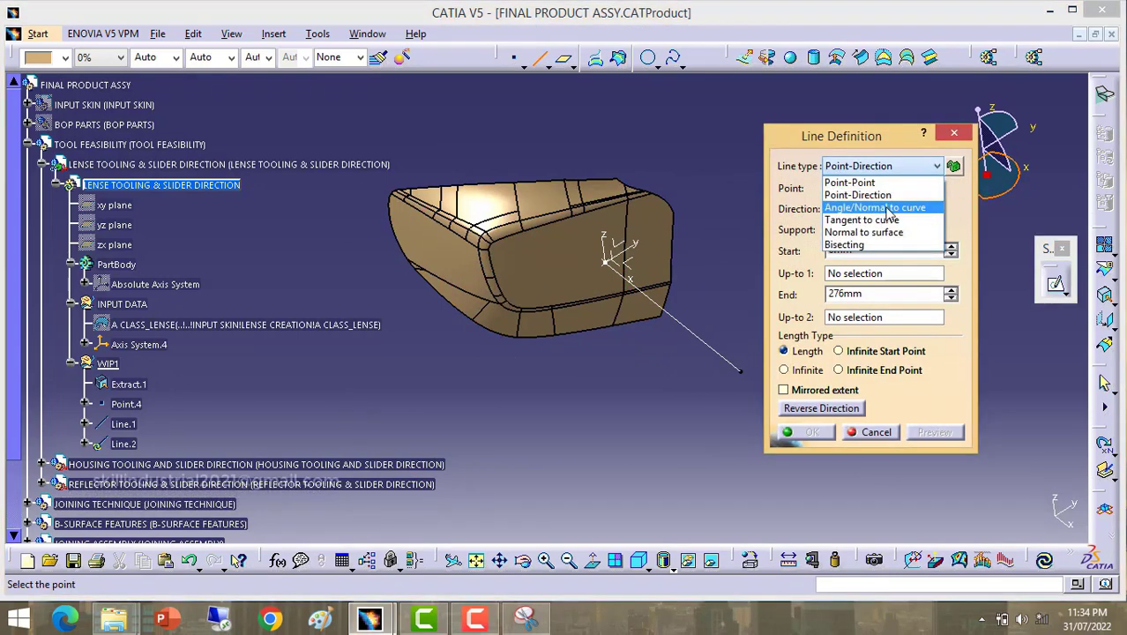
{"action": "left_click", "coordinate": [917, 210]}
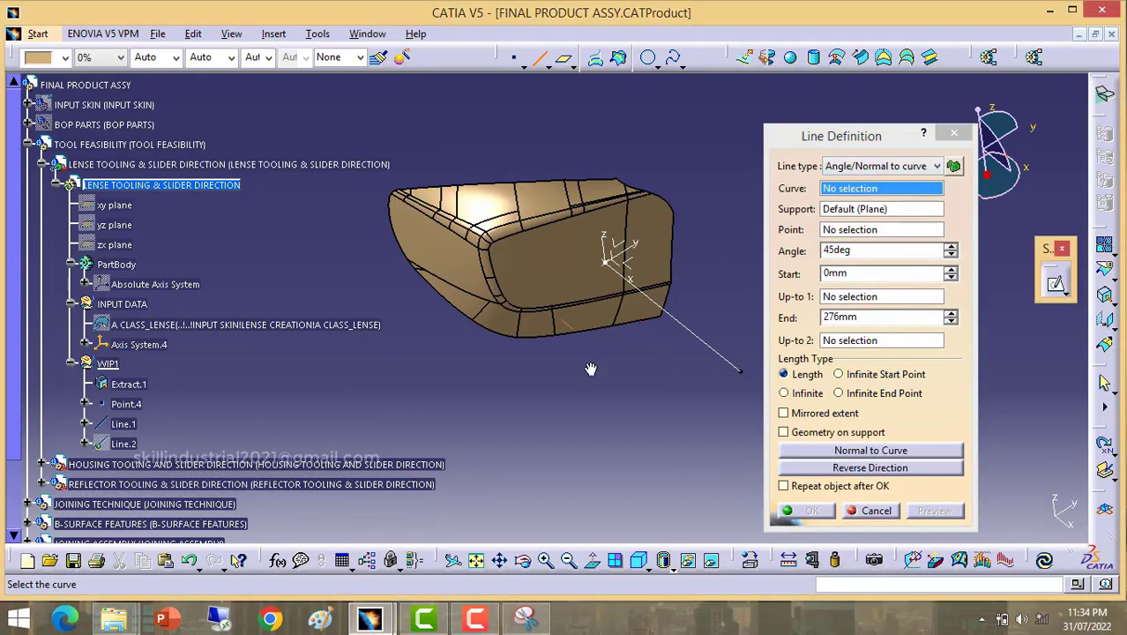
{"action": "middle_click_drag", "start_coordinate": [591, 390], "coordinate": [648, 283]}
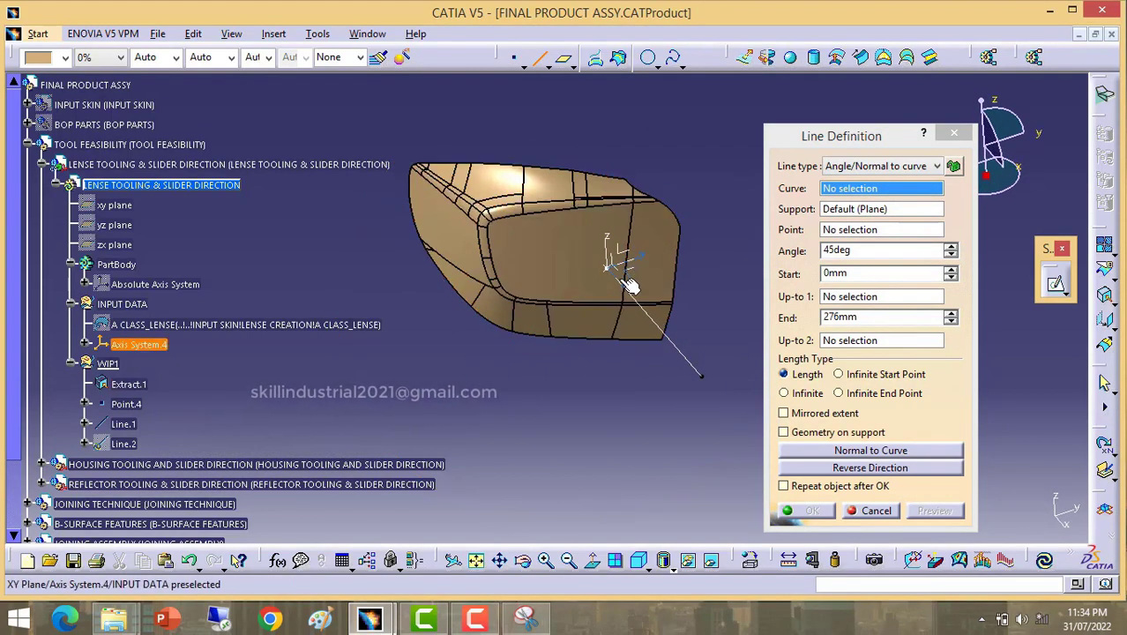
{"action": "middle_click_drag", "start_coordinate": [573, 265], "coordinate": [480, 300]}
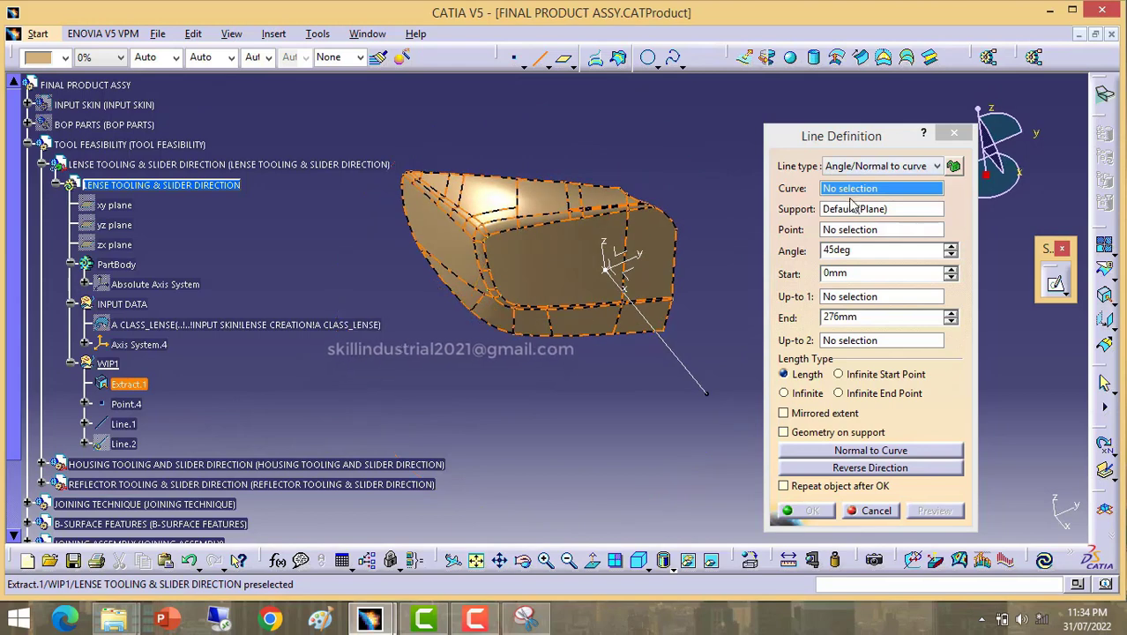
{"action": "left_click", "coordinate": [676, 362]}
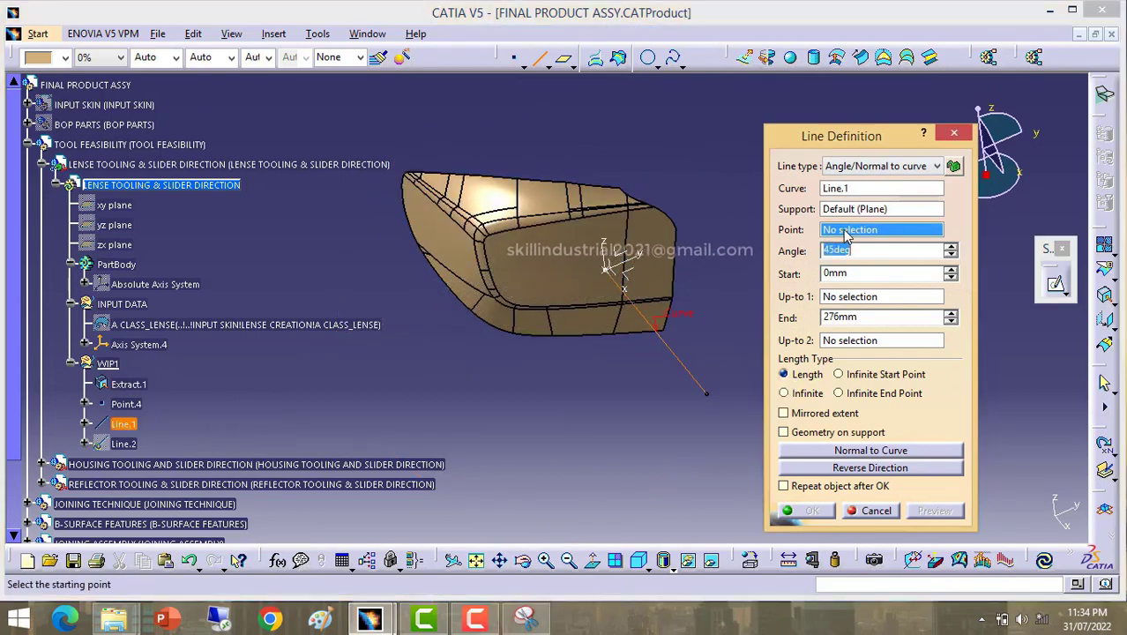
{"action": "left_click", "coordinate": [614, 273]}
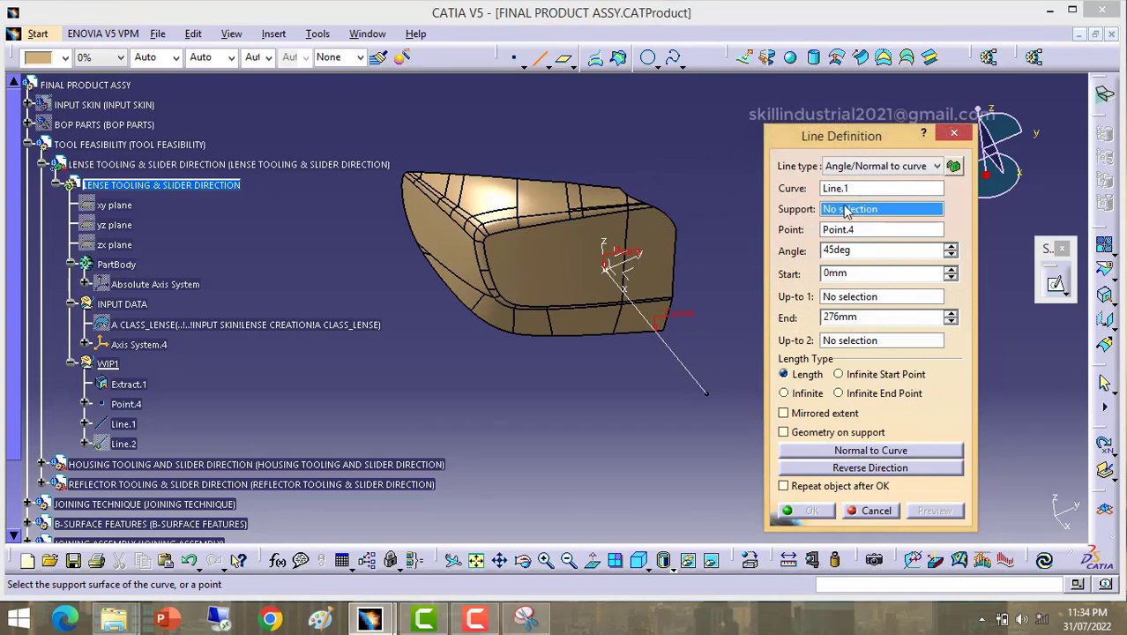
Step: Create the line on the XY plane of Axis System.4 at an angle of -10 deg to Line.1
{"action": "middle_click_drag", "start_coordinate": [584, 352], "coordinate": [530, 300]}
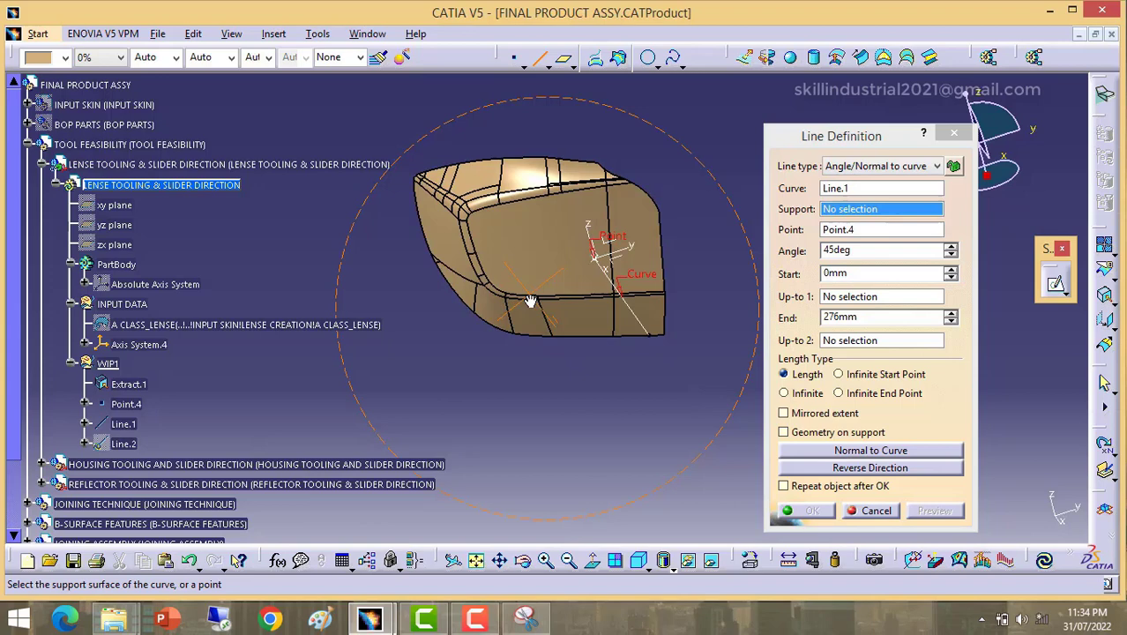
{"action": "left_click", "coordinate": [623, 265]}
{"action": "mouse_move", "coordinate": [564, 378]}
{"action": "middle_mouse_down"}
{"action": "mouse_move", "coordinate": [589, 415]}
{"action": "mouse_move", "coordinate": [559, 392]}
{"action": "middle_mouse_up"}
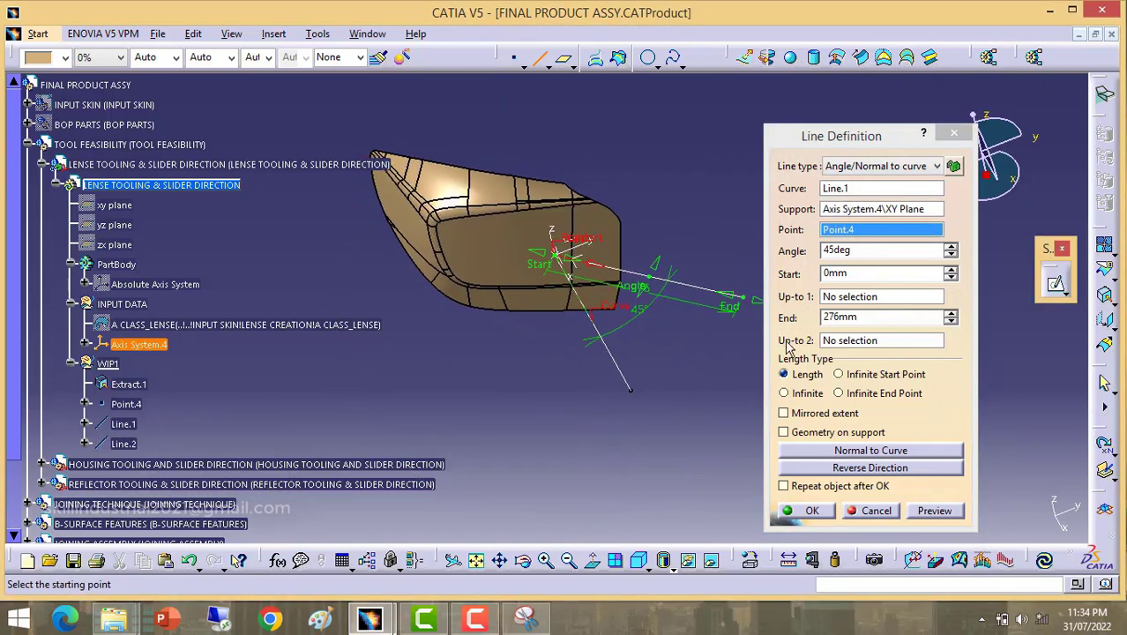
{"action": "left_click", "coordinate": [858, 251]}
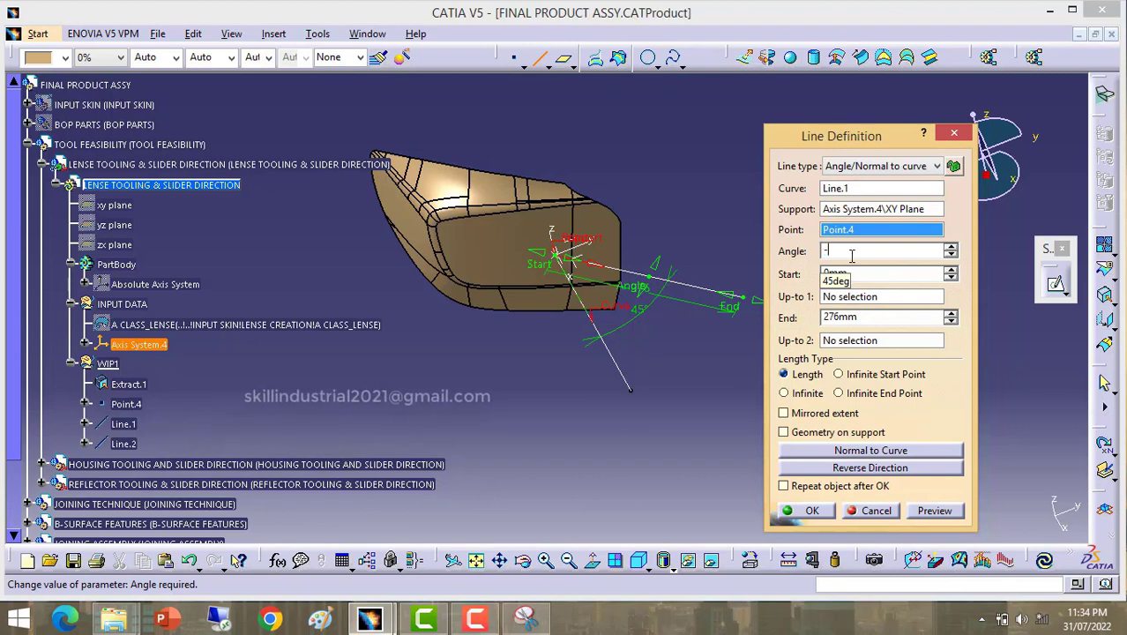
{"action": "type", "text": "-10"}
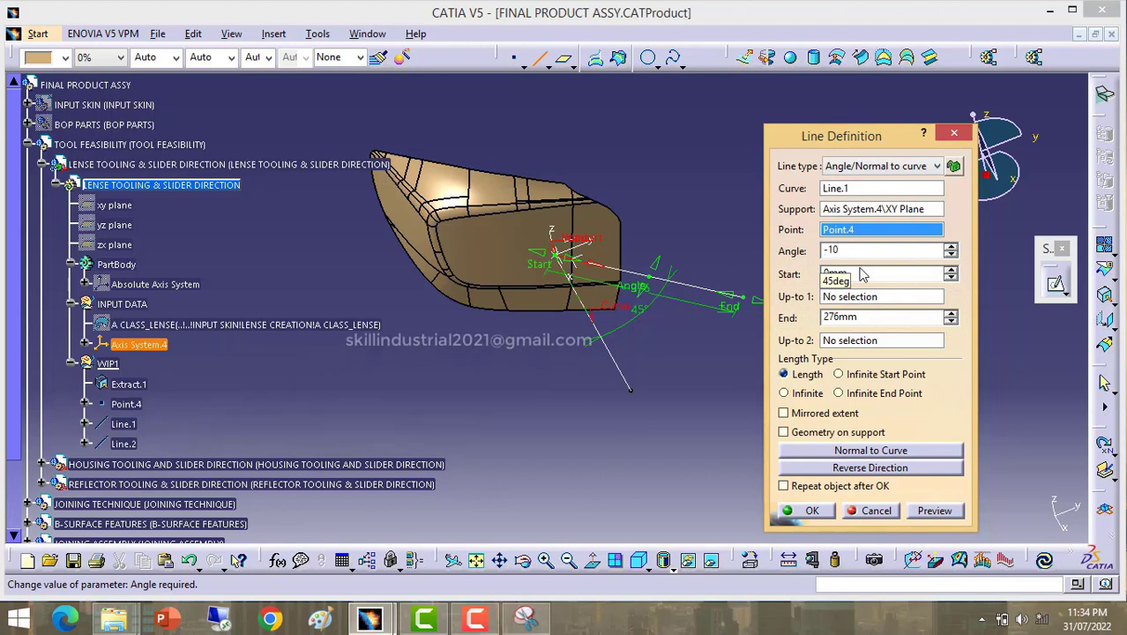
{"action": "left_click", "coordinate": [936, 510]}
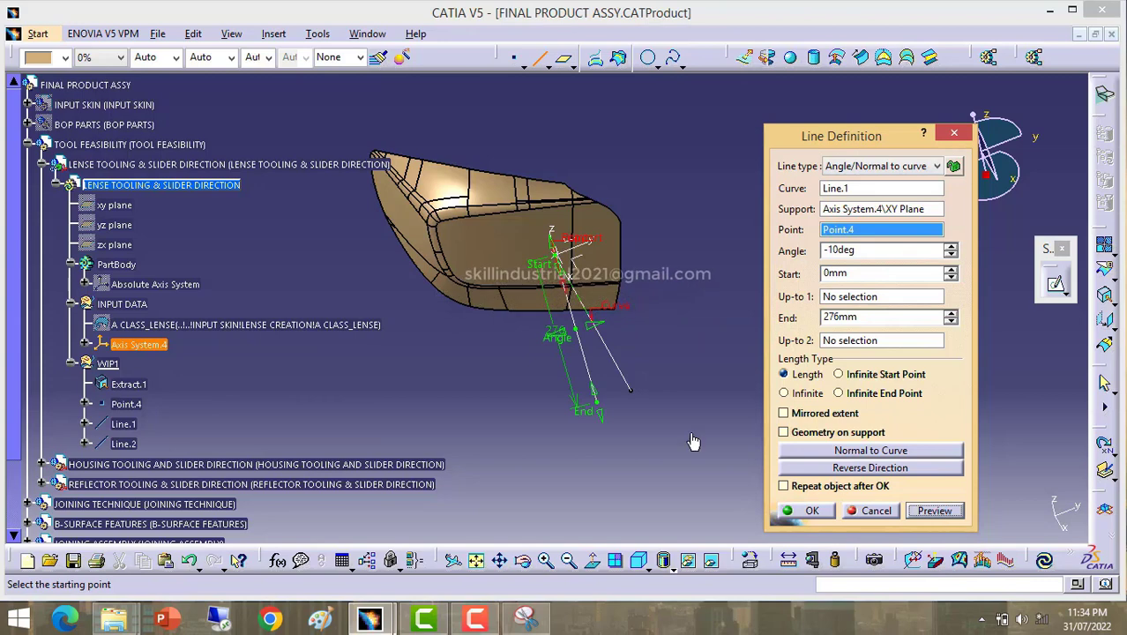
{"action": "left_click", "coordinate": [805, 510]}
{"action": "mouse_move", "coordinate": [650, 412]}
{"action": "middle_mouse_down"}
{"action": "mouse_move", "coordinate": [620, 402]}
{"action": "mouse_move", "coordinate": [642, 405]}
{"action": "middle_mouse_up"}
Step: Colour Line.2 blue to distinguish it from Line.1
{"action": "left_click", "coordinate": [584, 378]}
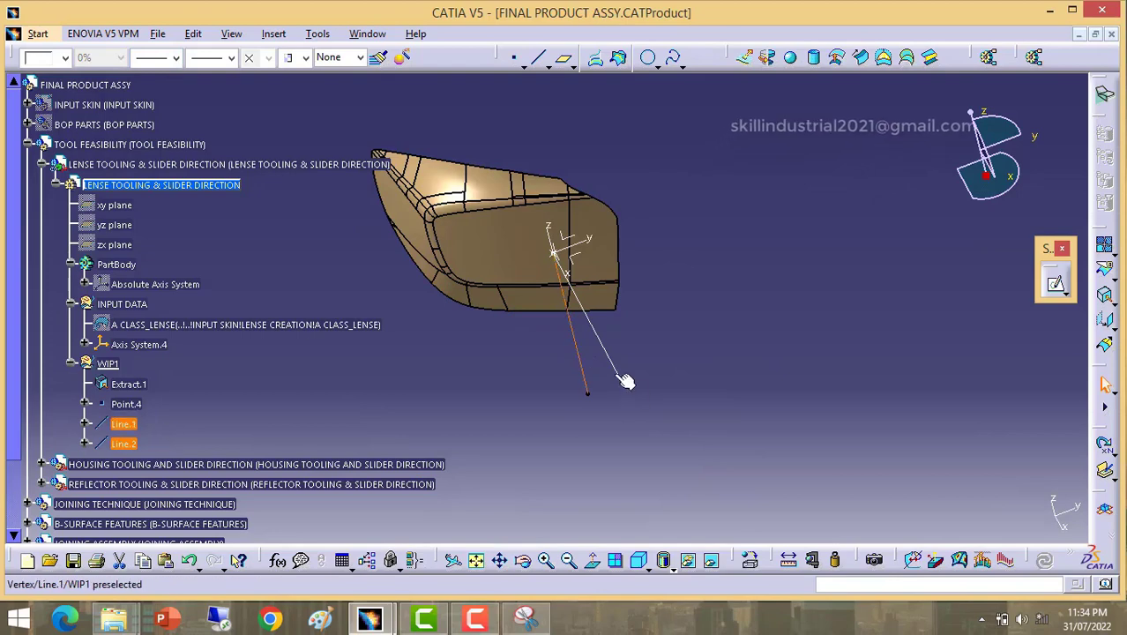
{"action": "left_click", "coordinate": [176, 57]}
{"action": "left_click", "coordinate": [176, 58]}
{"action": "left_click", "coordinate": [60, 57]}
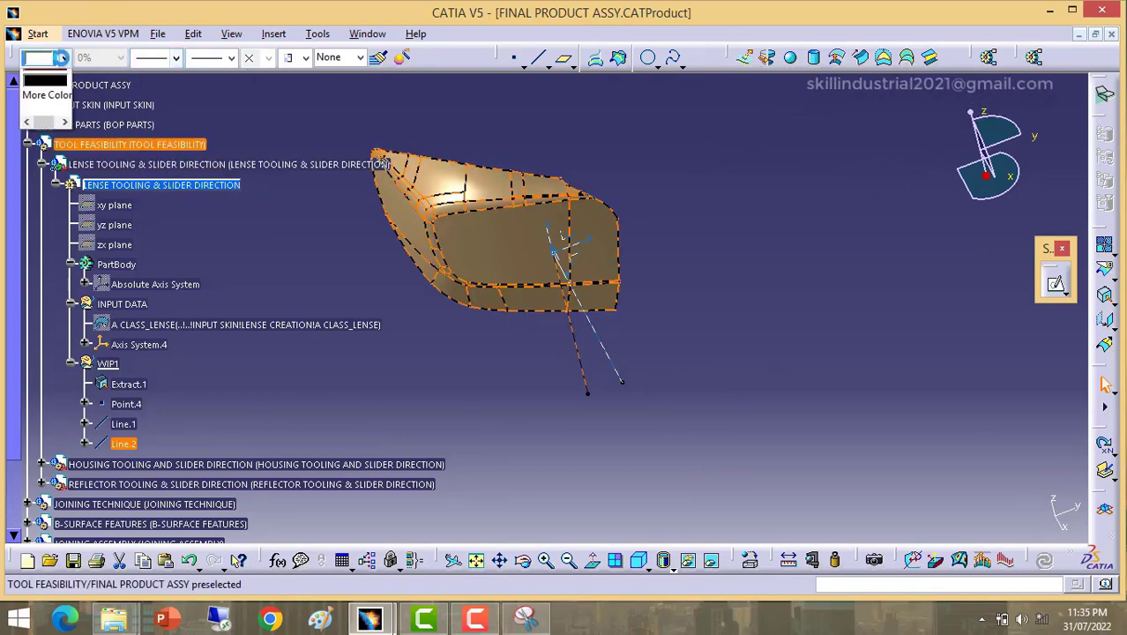
{"action": "left_click", "coordinate": [46, 219]}
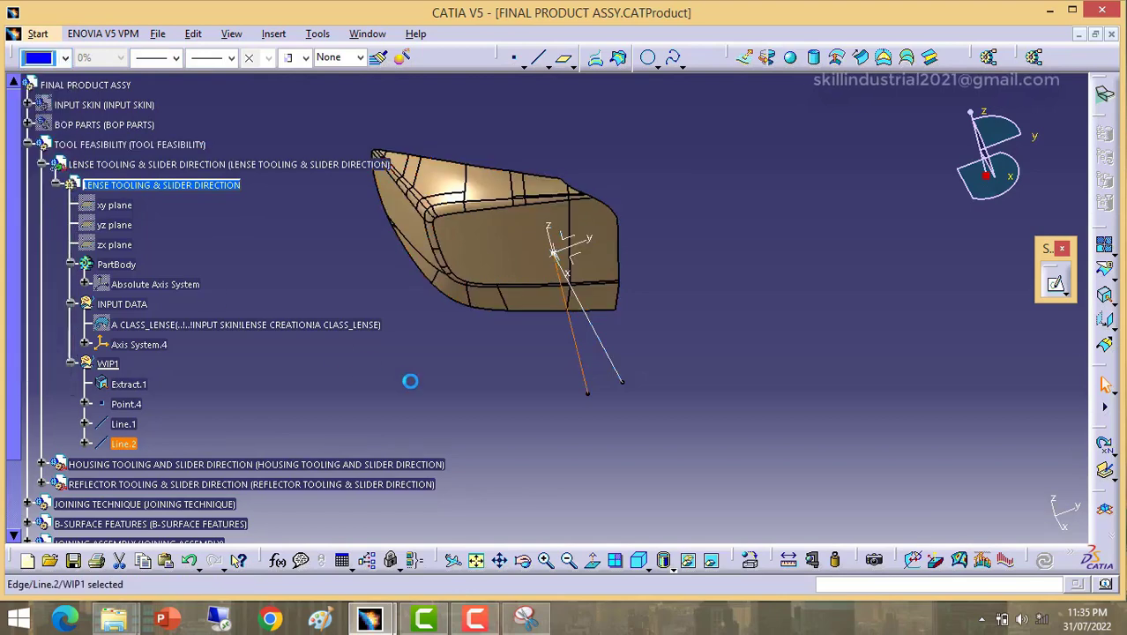
{"action": "left_click", "coordinate": [553, 379]}
{"action": "middle_click_drag", "start_coordinate": [594, 457], "coordinate": [628, 361]}
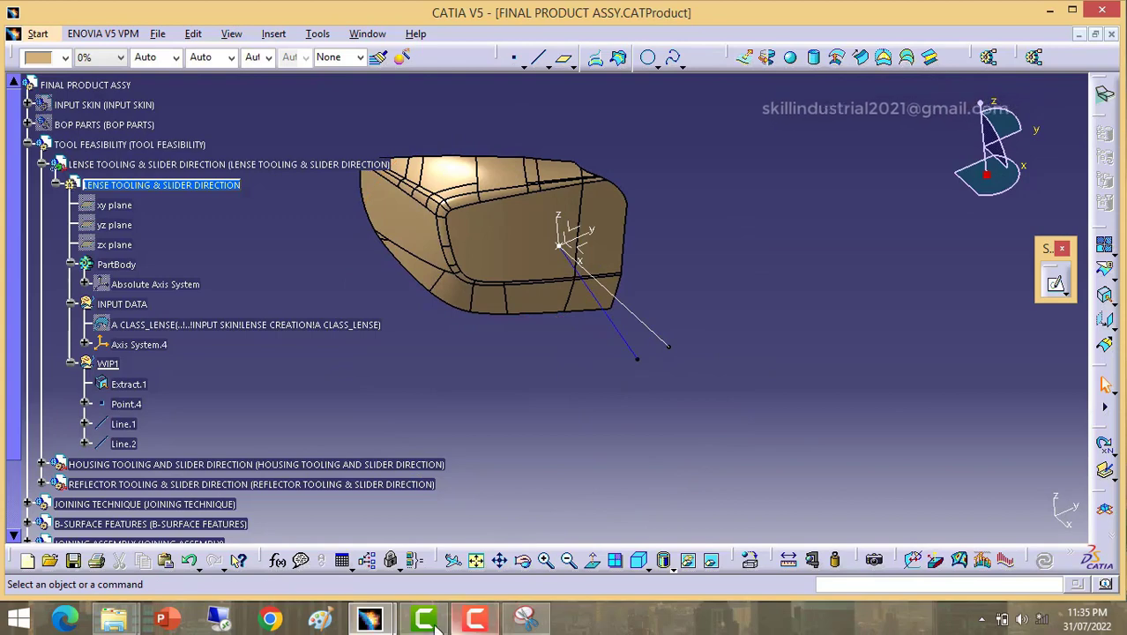
{"action": "left_click", "coordinate": [474, 620]}
{"action": "left_click", "coordinate": [667, 551]}
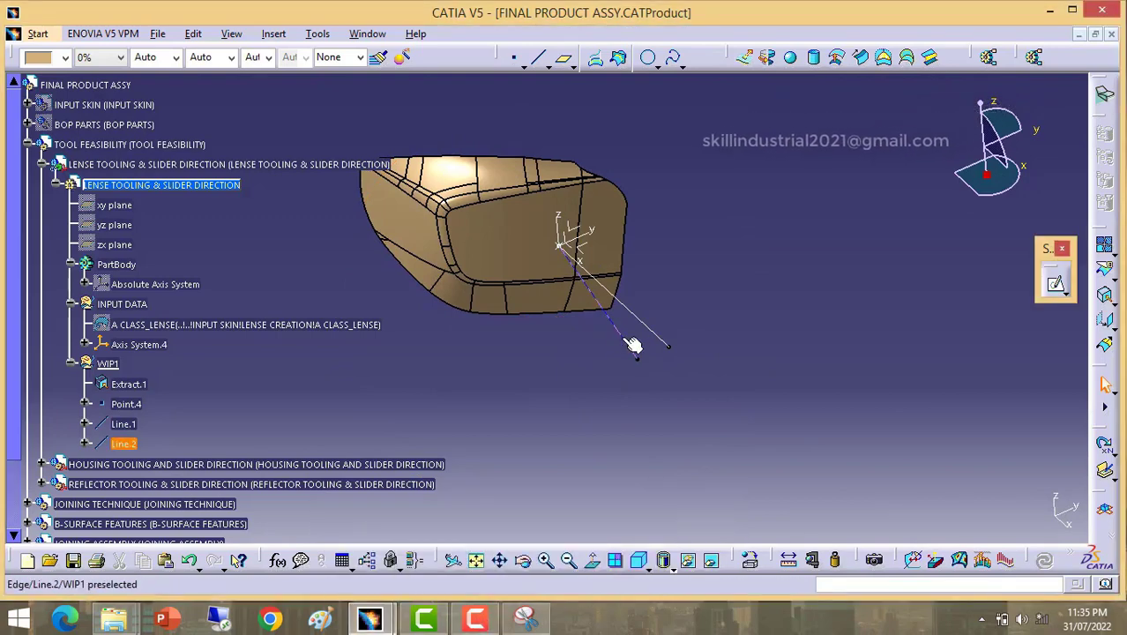
{"action": "middle_click_drag", "start_coordinate": [635, 348], "coordinate": [649, 372]}
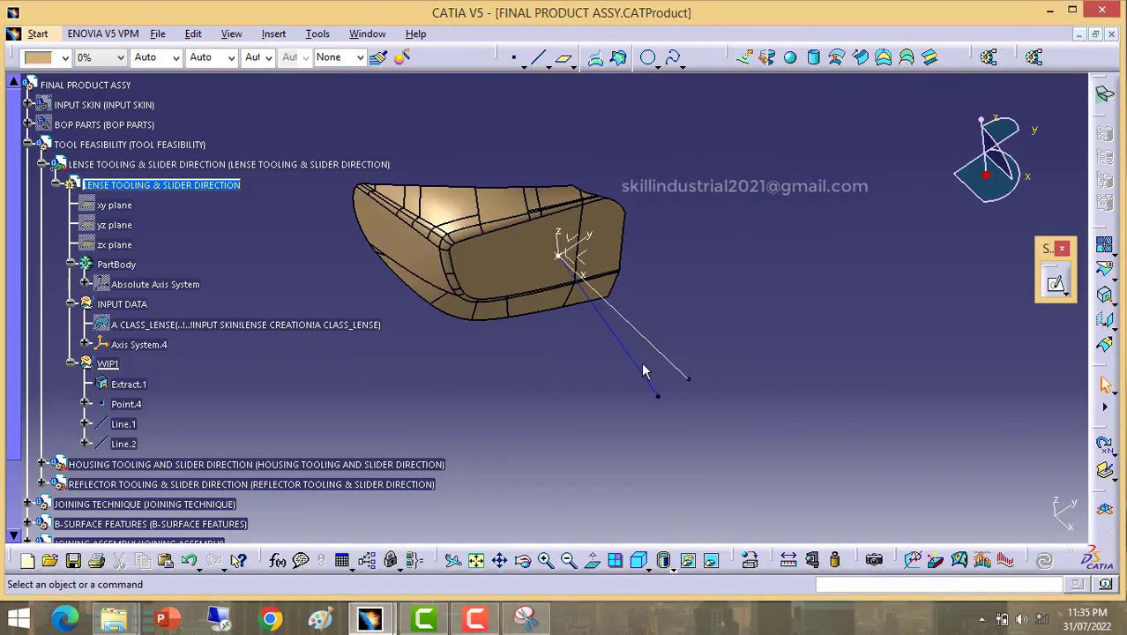
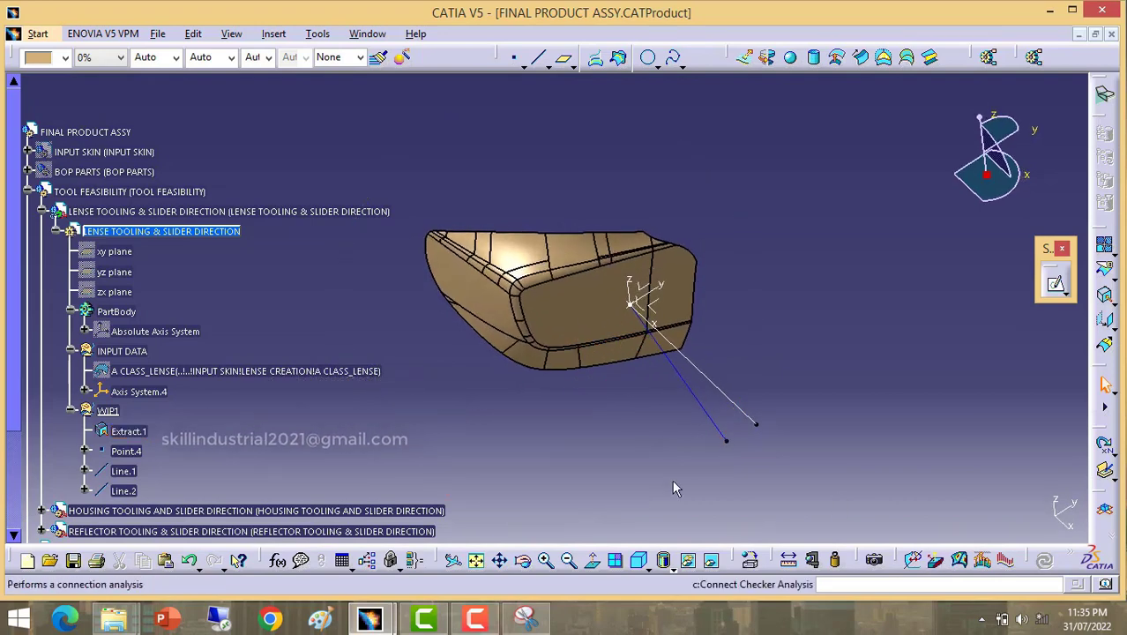
Step: Display the lens shaded without edges and open a new Feature Draft Analysis, keeping its dialog clear of the compass
{"action": "left_click", "coordinate": [670, 567]}
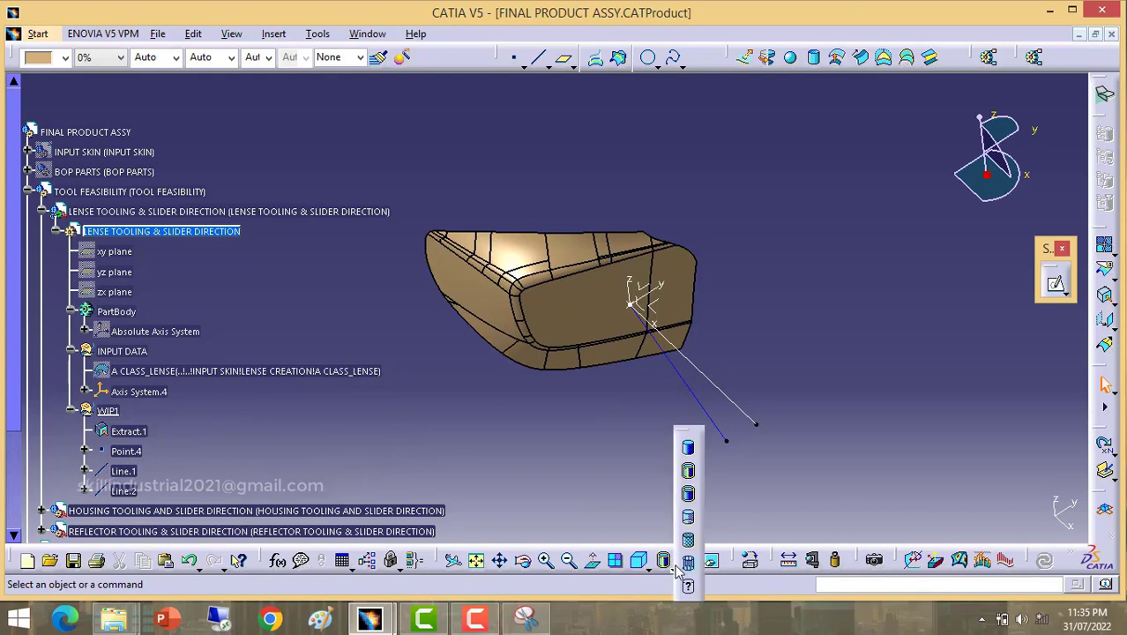
{"action": "left_click", "coordinate": [689, 542]}
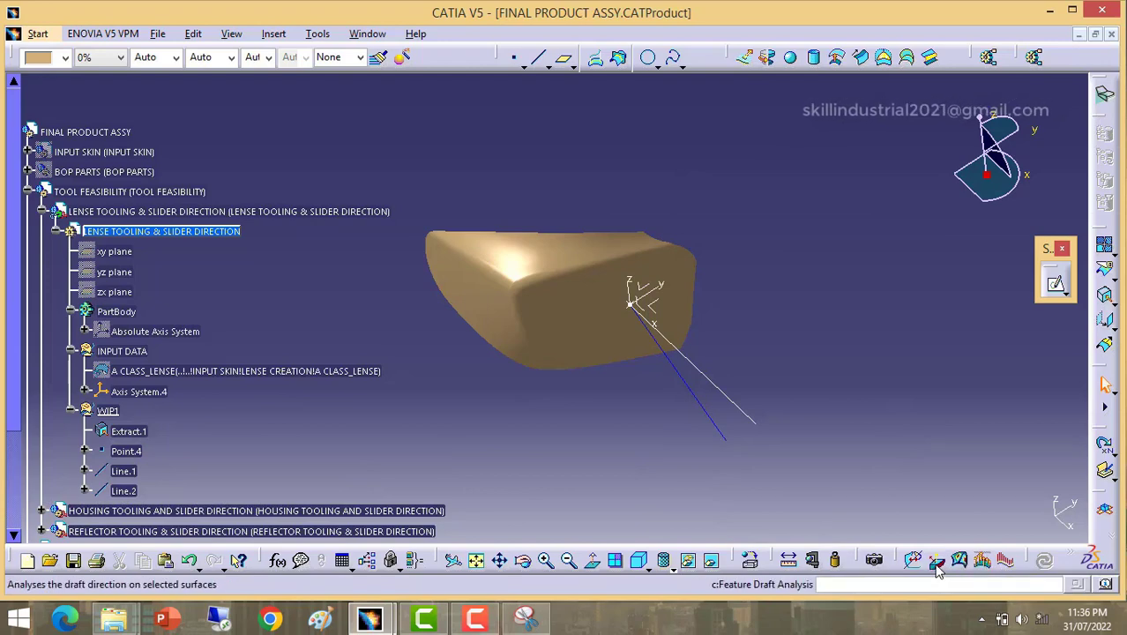
{"action": "left_click", "coordinate": [936, 565]}
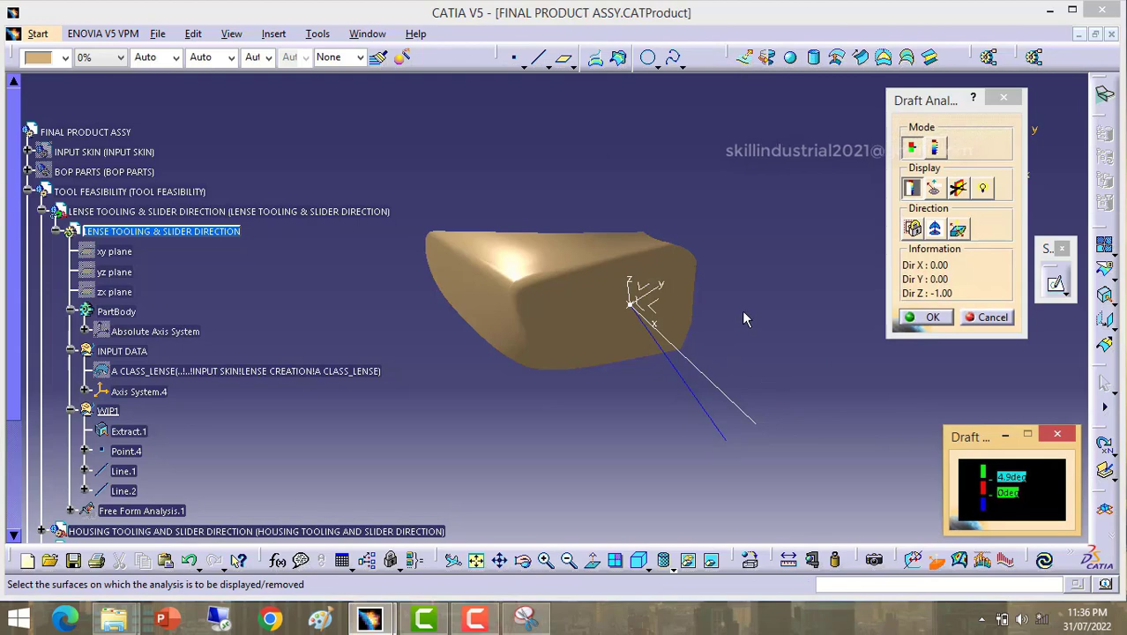
{"action": "middle_click", "coordinate": [749, 277]}
{"action": "left_click_drag", "start_coordinate": [925, 106], "coordinate": [916, 219]}
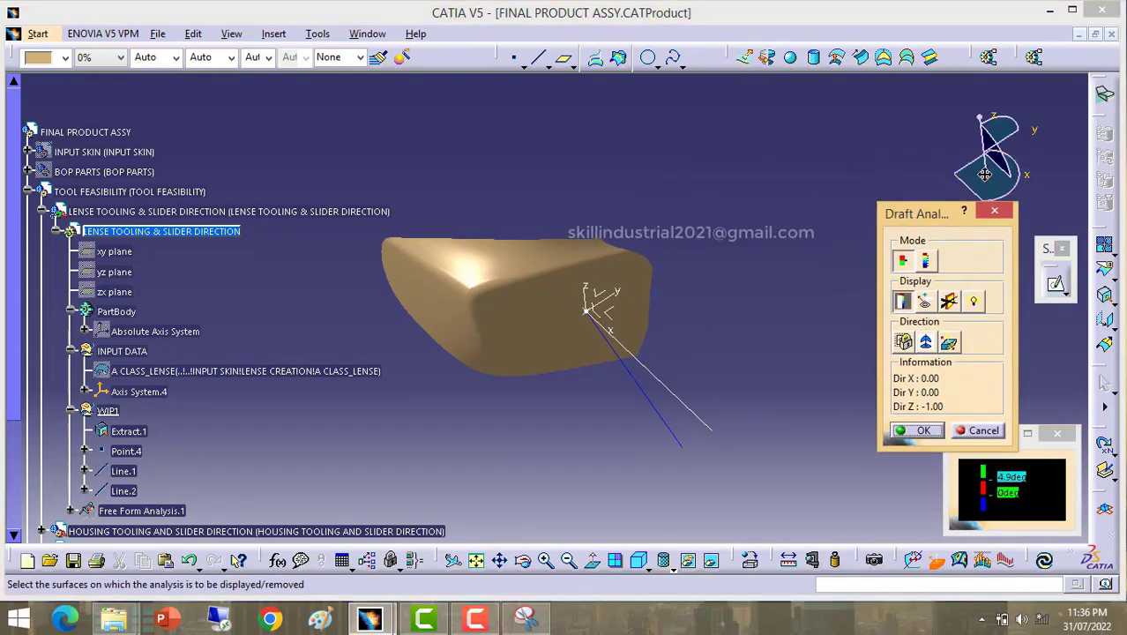
Step: Snap the compass onto Line.2 so that it follows the -10 deg direction
{"action": "left_click_drag", "start_coordinate": [987, 175], "coordinate": [646, 400]}
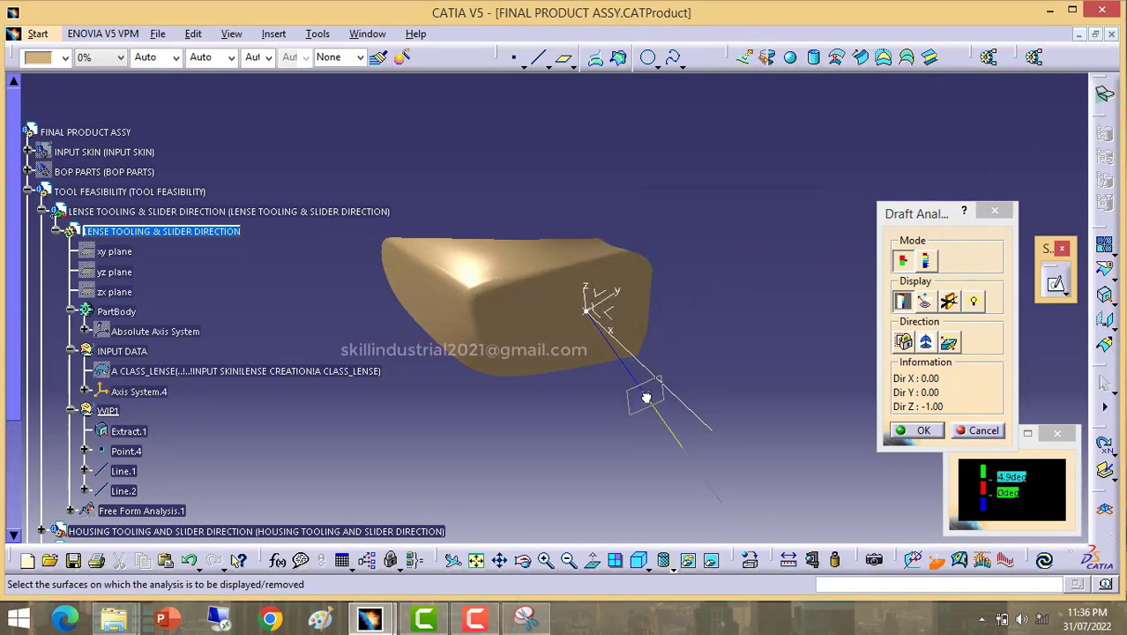
{"action": "left_click_drag", "start_coordinate": [646, 398], "coordinate": [646, 400]}
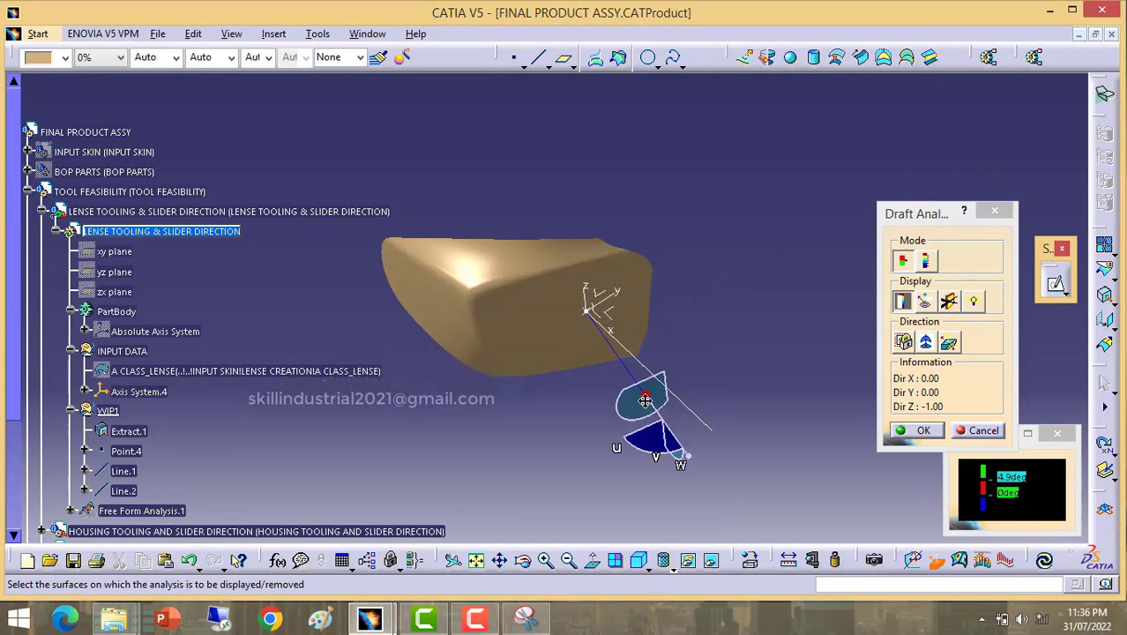
{"action": "middle_click_drag", "start_coordinate": [573, 371], "coordinate": [596, 343]}
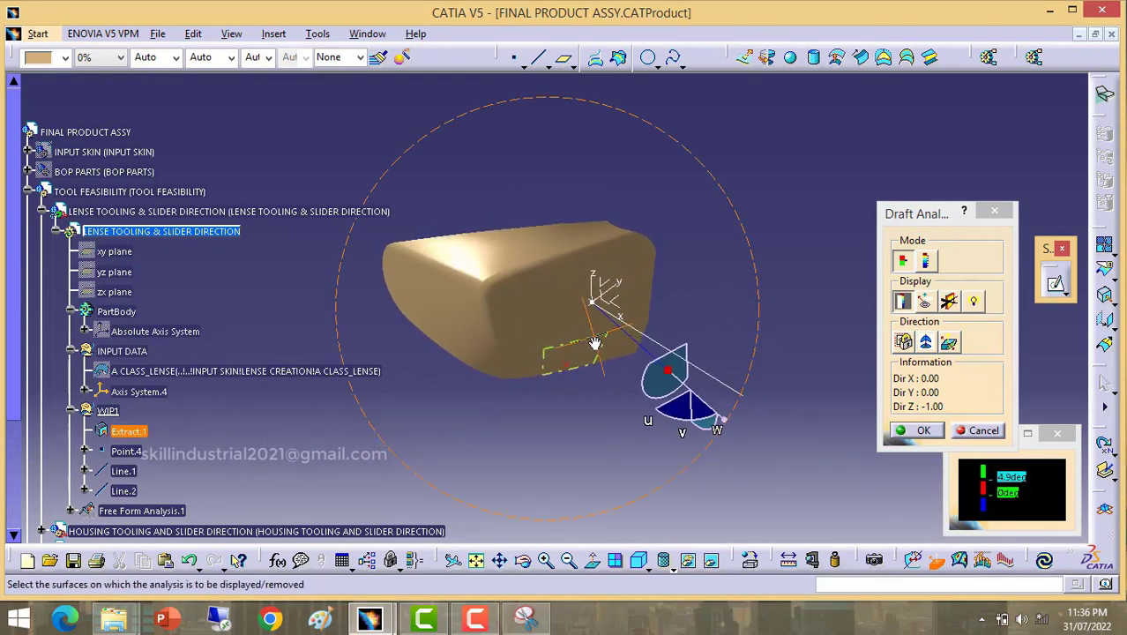
Step: Use the compass aligned with Line.2 as the draft direction, lock it and analyse the draft of the Extract.1 lens surface
{"action": "left_click", "coordinate": [928, 344]}
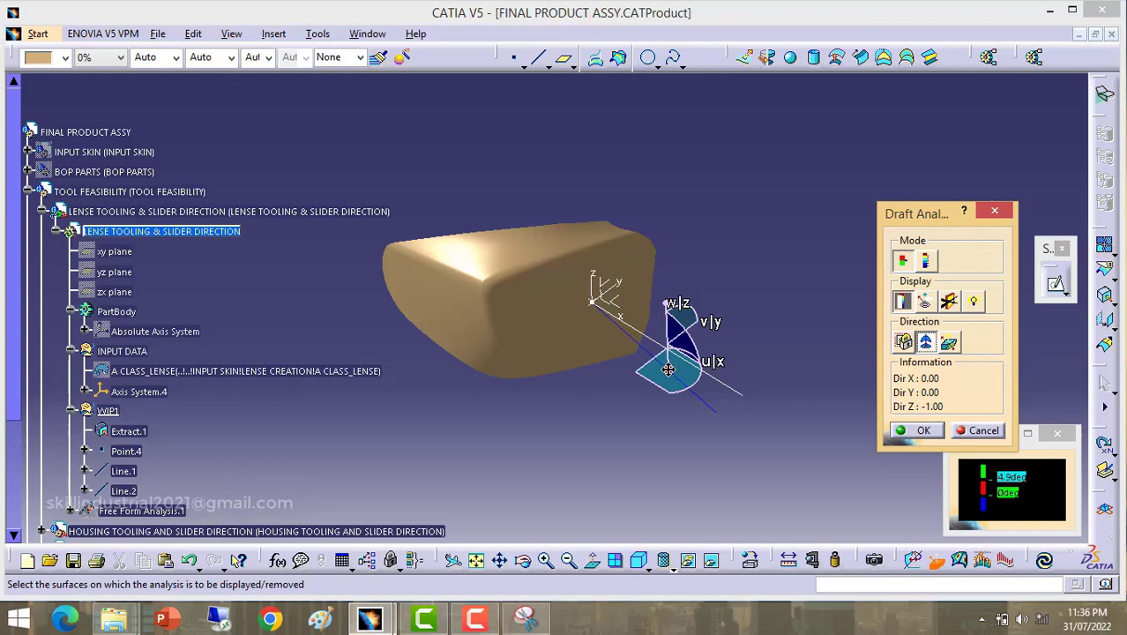
{"action": "left_click_drag", "start_coordinate": [668, 370], "coordinate": [696, 386]}
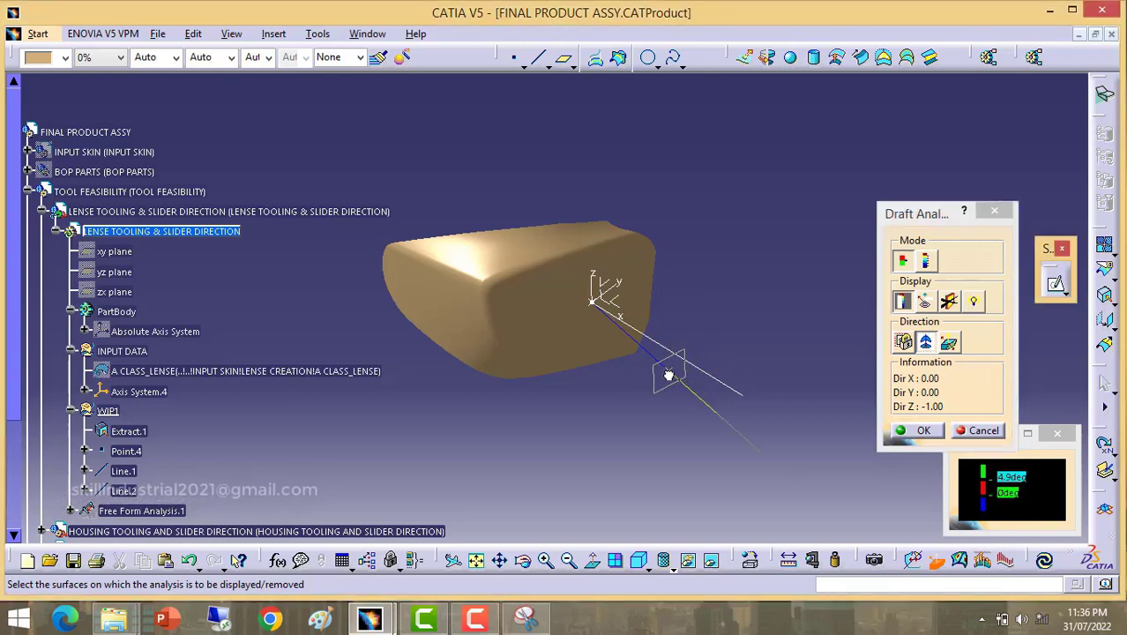
{"action": "left_click_drag", "start_coordinate": [665, 372], "coordinate": [668, 368]}
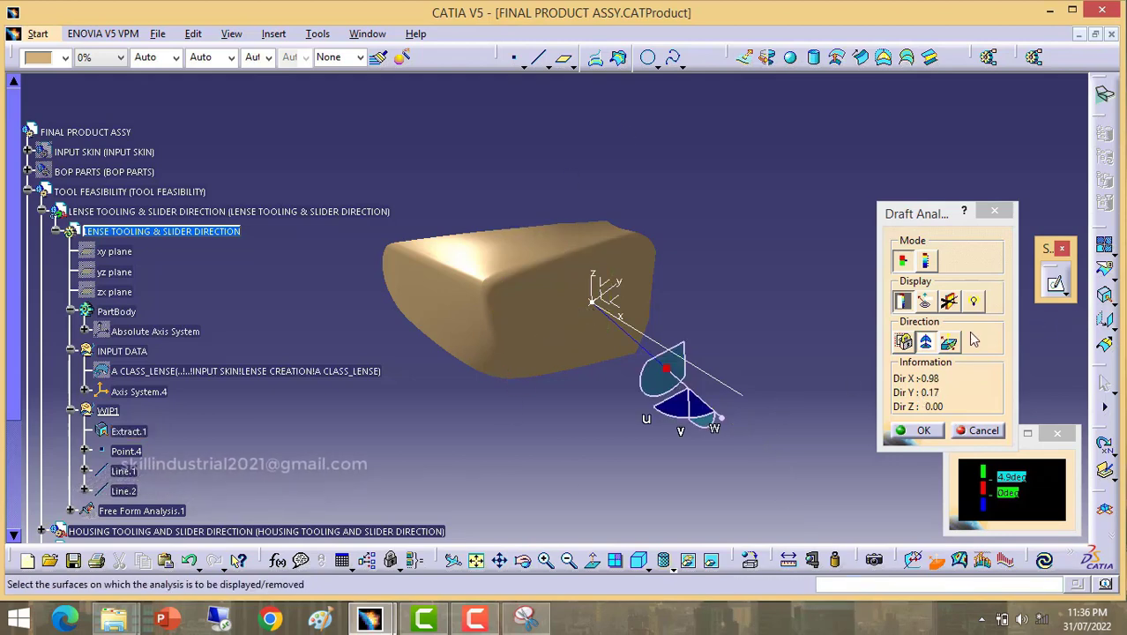
{"action": "left_click", "coordinate": [904, 342]}
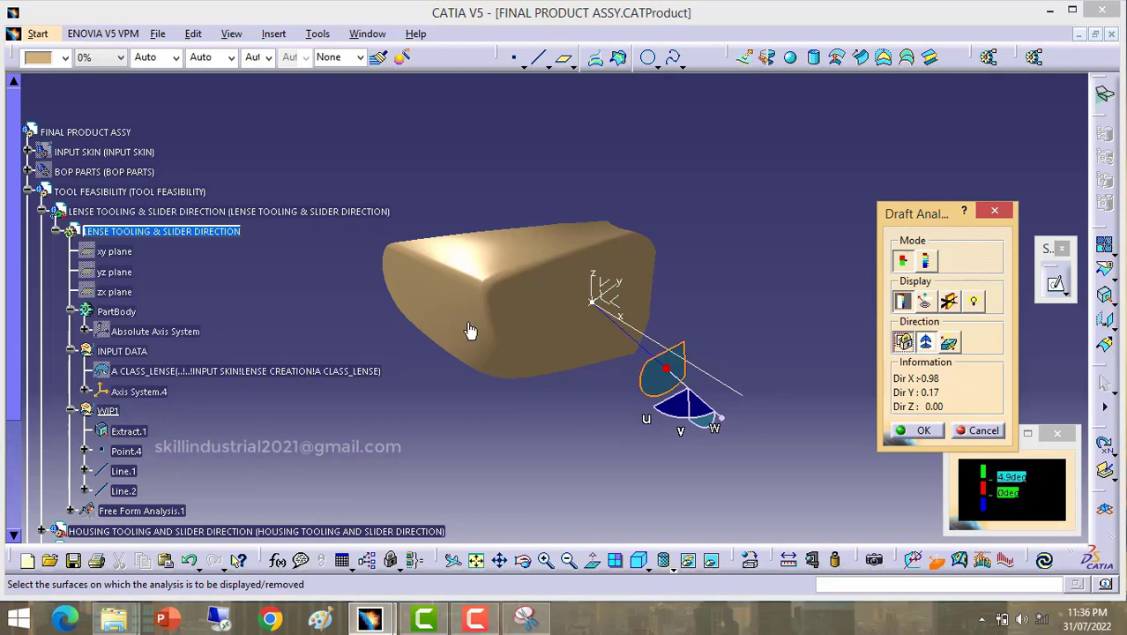
{"action": "middle_click_drag", "start_coordinate": [470, 329], "coordinate": [510, 349]}
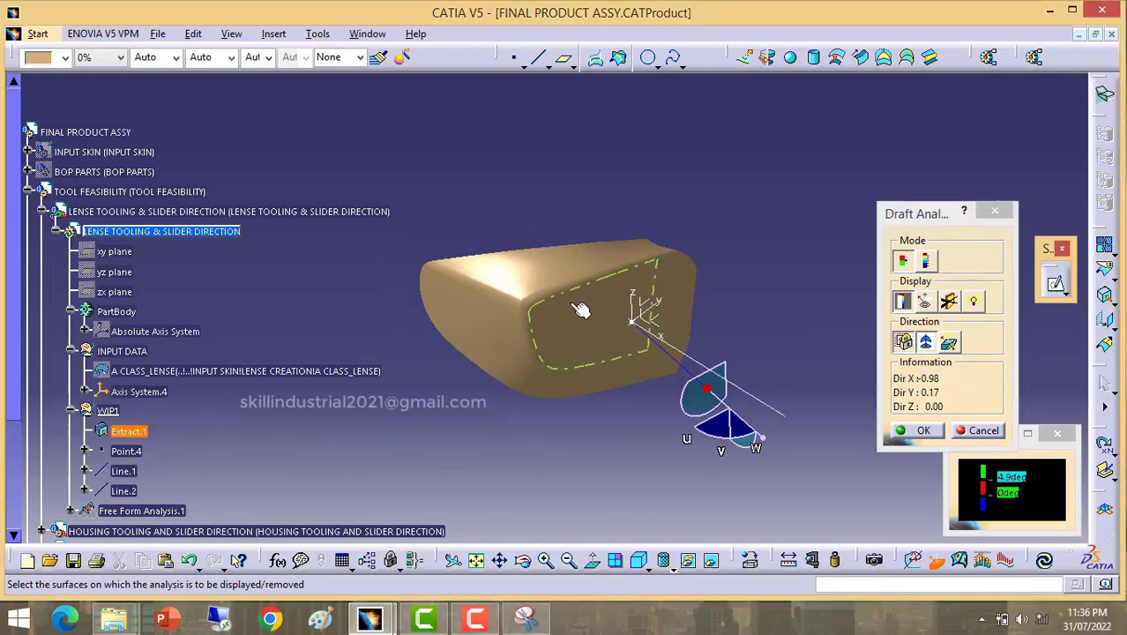
{"action": "left_click", "coordinate": [560, 331]}
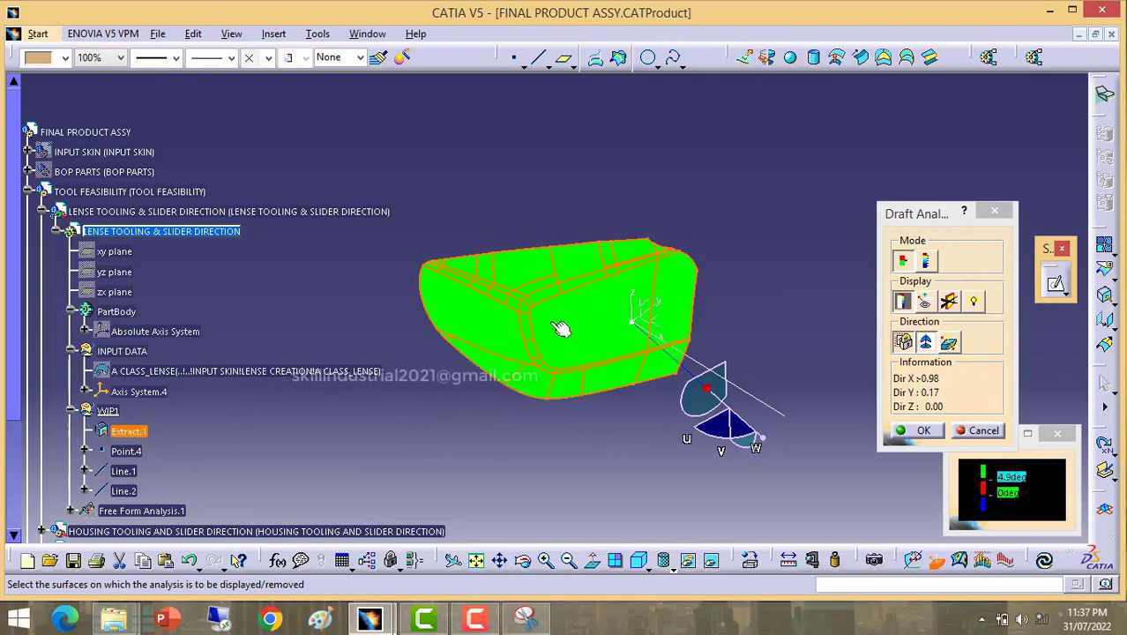
Step: Invert the draft direction and restore it, examine the lens draft colours from several angles, and leave the analysis
{"action": "middle_click_drag", "start_coordinate": [623, 469], "coordinate": [758, 357]}
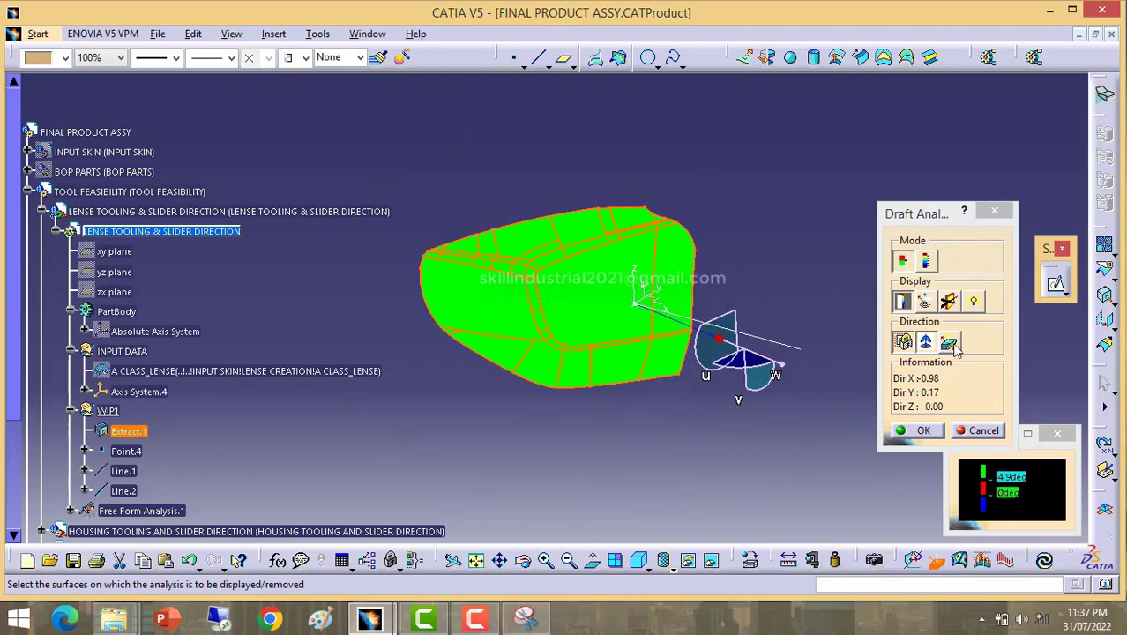
{"action": "left_click", "coordinate": [948, 344]}
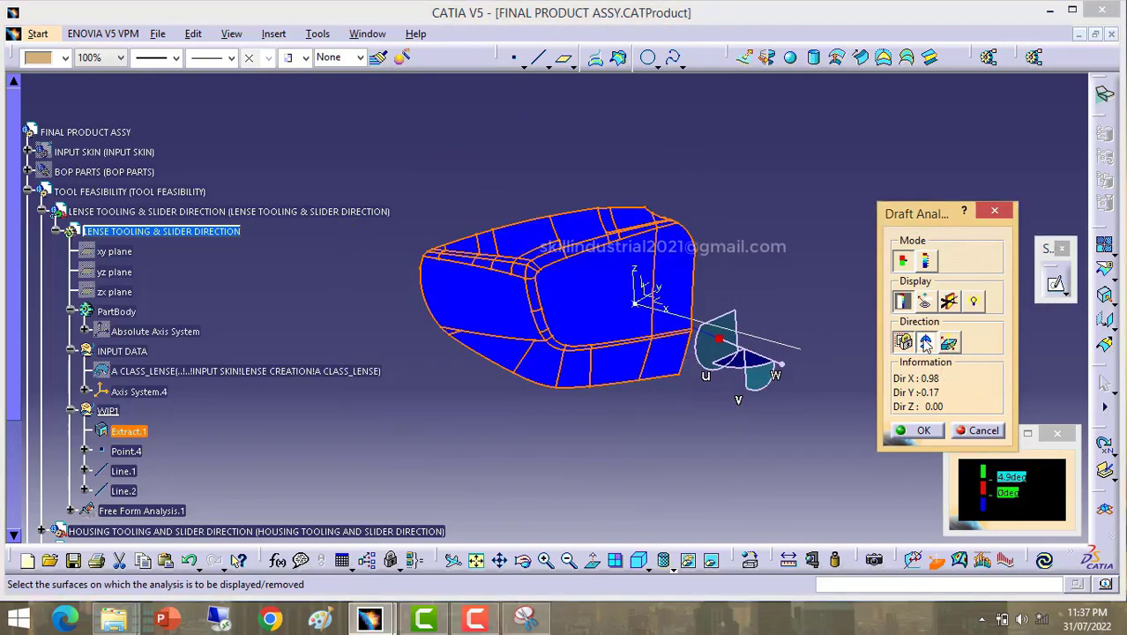
{"action": "middle_click_drag", "start_coordinate": [520, 322], "coordinate": [659, 382]}
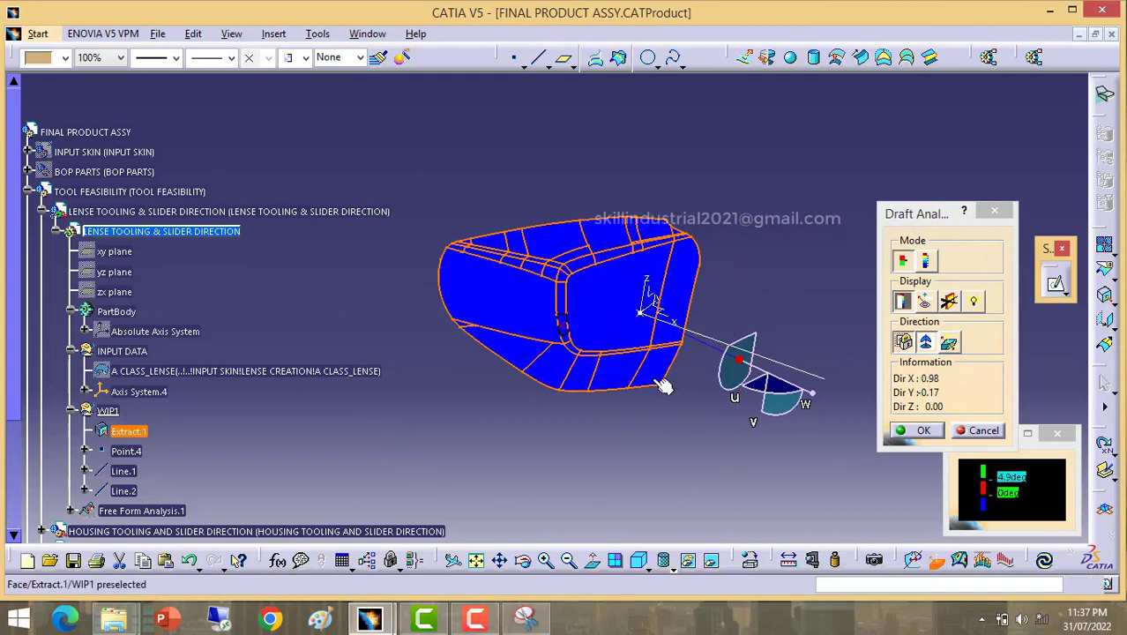
{"action": "left_click", "coordinate": [948, 344]}
{"action": "middle_click_drag", "start_coordinate": [776, 379], "coordinate": [579, 353]}
{"action": "middle_click_drag", "start_coordinate": [657, 426], "coordinate": [696, 429]}
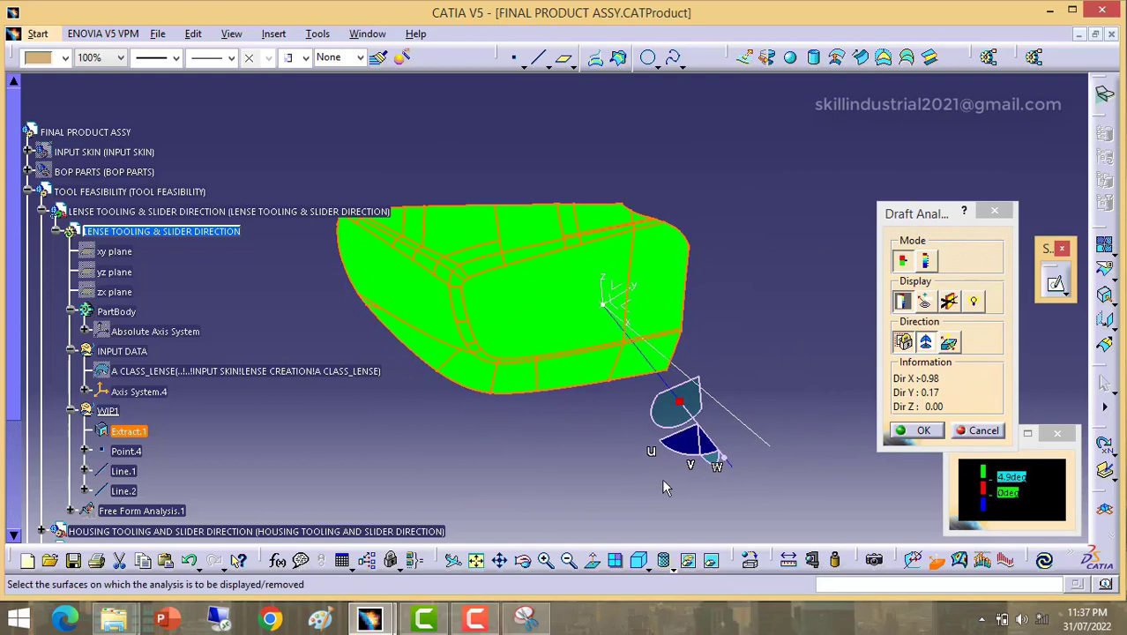
{"action": "middle_click_drag", "start_coordinate": [714, 491], "coordinate": [624, 476]}
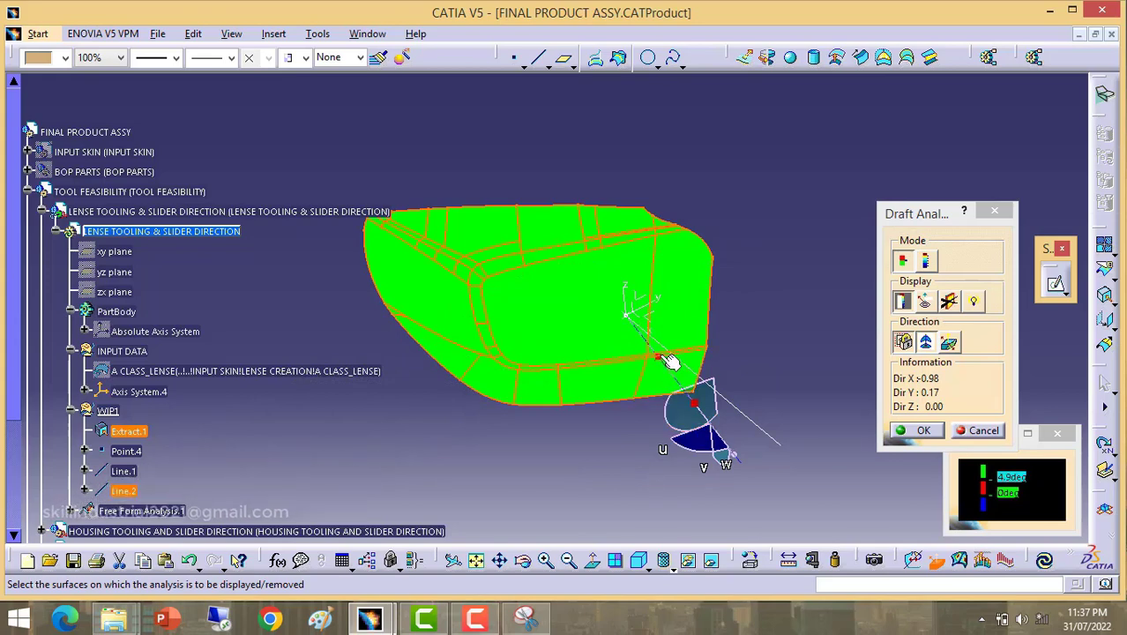
{"action": "key", "text": "Escape"}
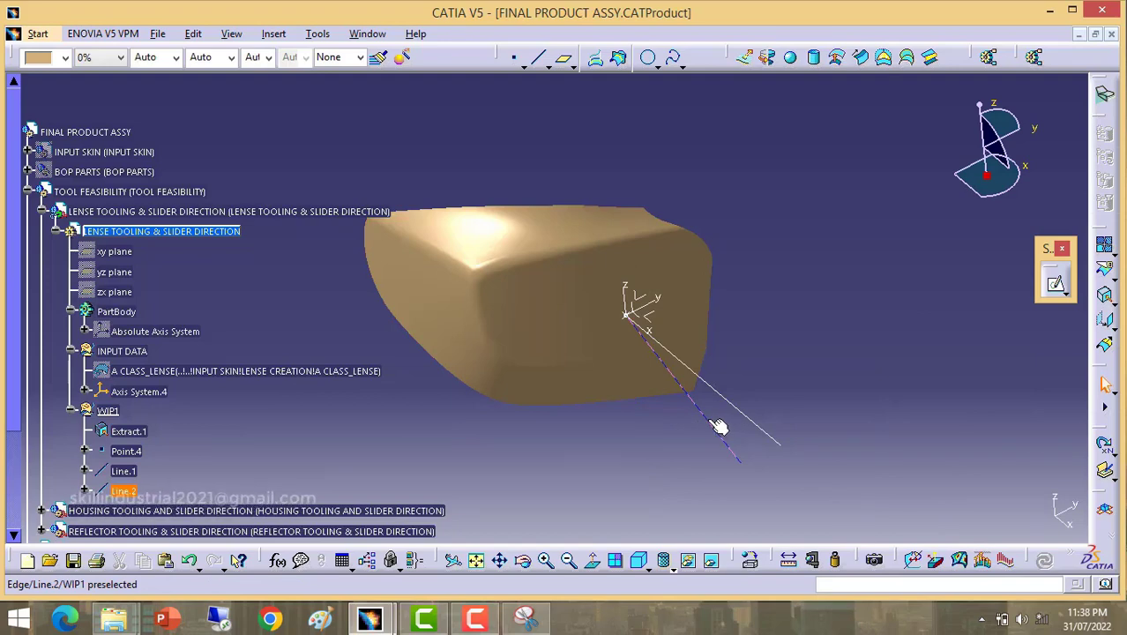
Step: Set the angle of Line.2 to -6 deg
{"action": "double_click", "coordinate": [704, 420]}
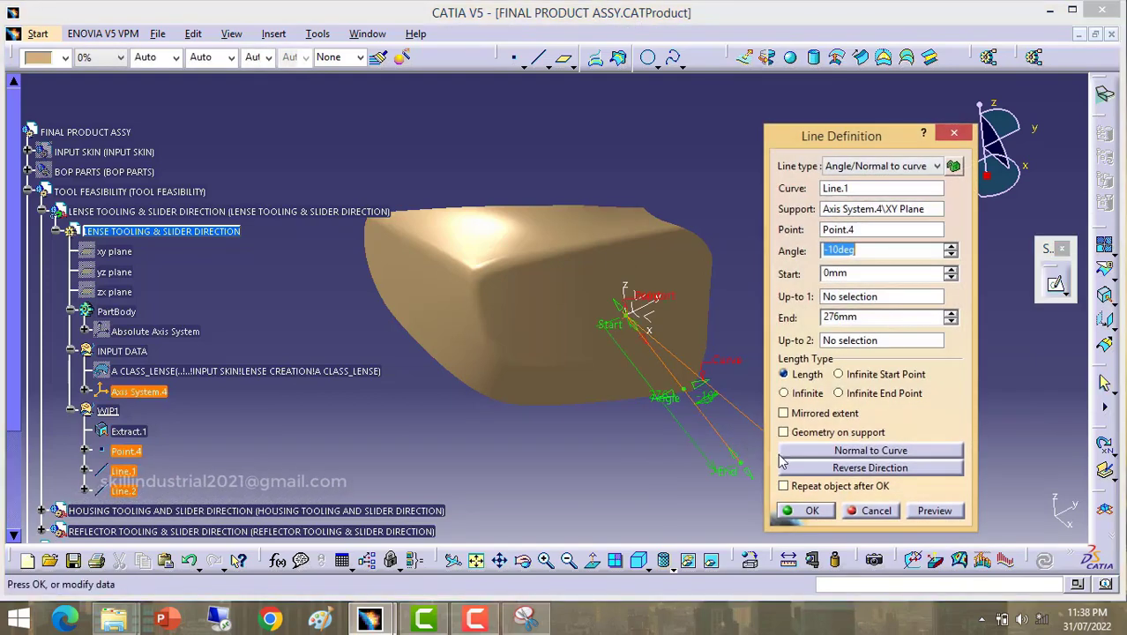
{"action": "double_click", "coordinate": [876, 249]}
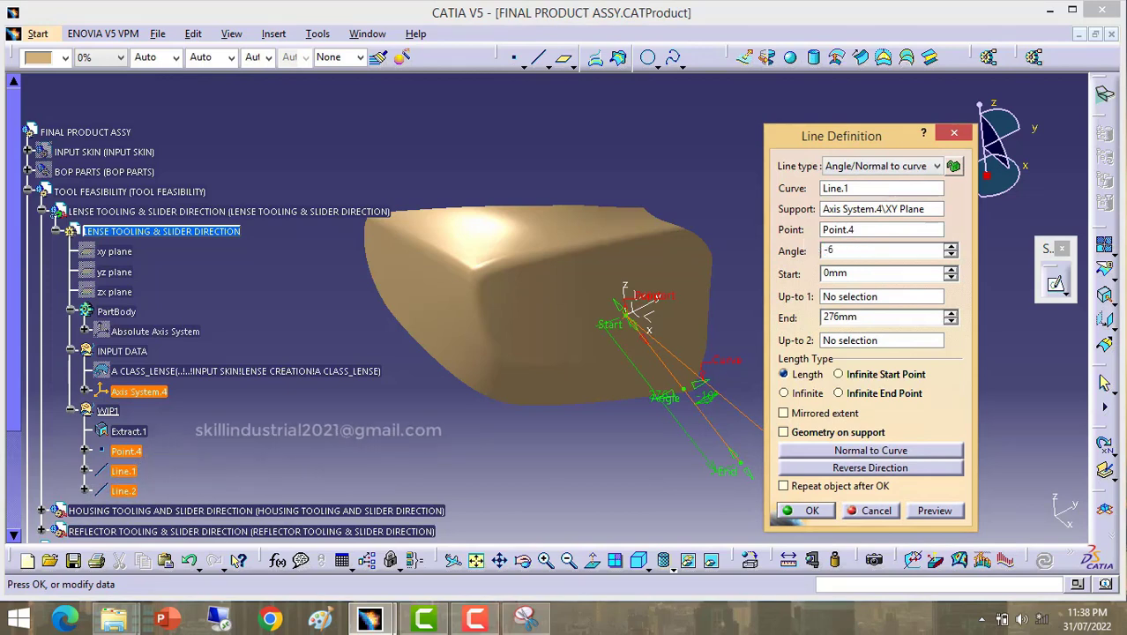
{"action": "key", "text": "Return"}
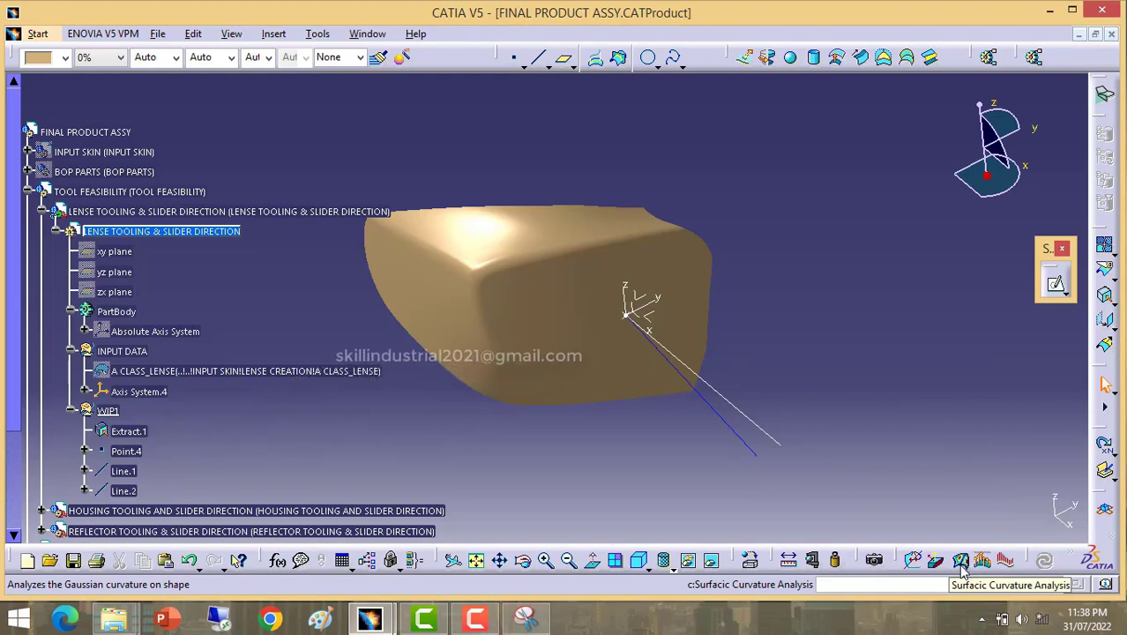
Step: Run a Feature Draft Analysis on the lens surface with the compass snapped onto Line.2 as the draft direction
{"action": "left_click", "coordinate": [937, 565]}
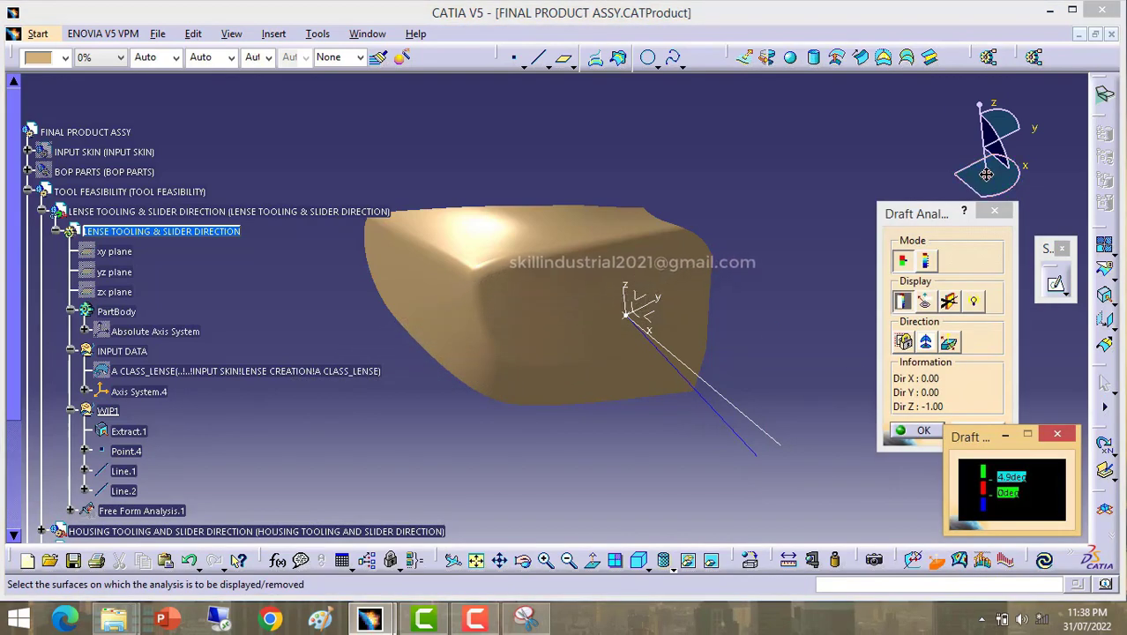
{"action": "left_click_drag", "start_coordinate": [985, 174], "coordinate": [710, 407]}
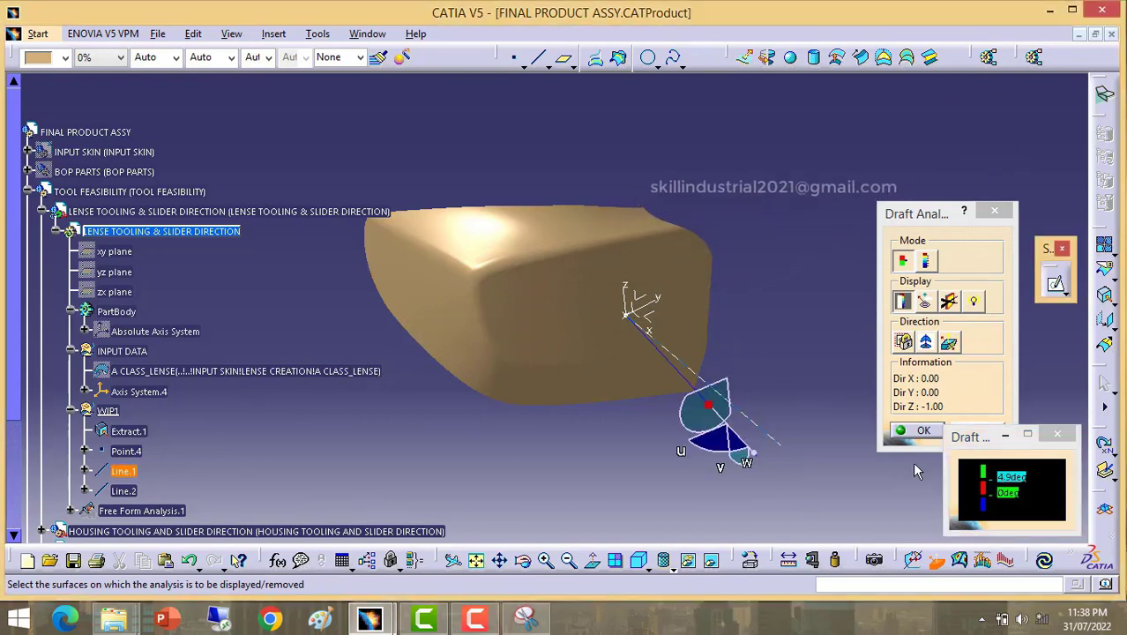
{"action": "left_click", "coordinate": [573, 306]}
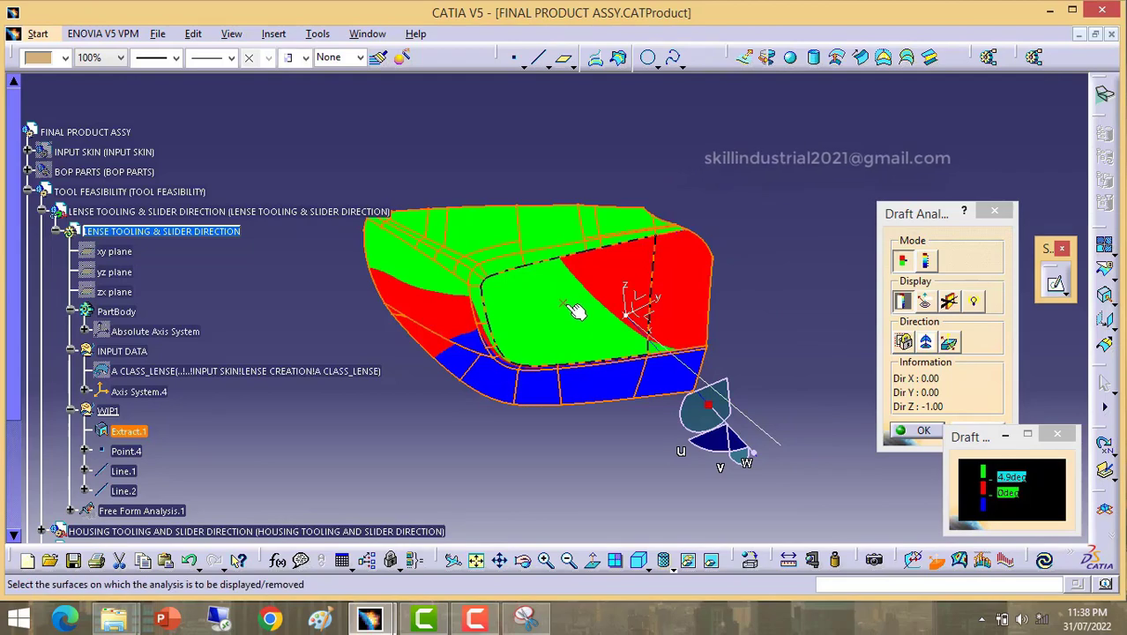
{"action": "middle_click_drag", "start_coordinate": [542, 395], "coordinate": [599, 361]}
{"action": "left_click", "coordinate": [923, 344]}
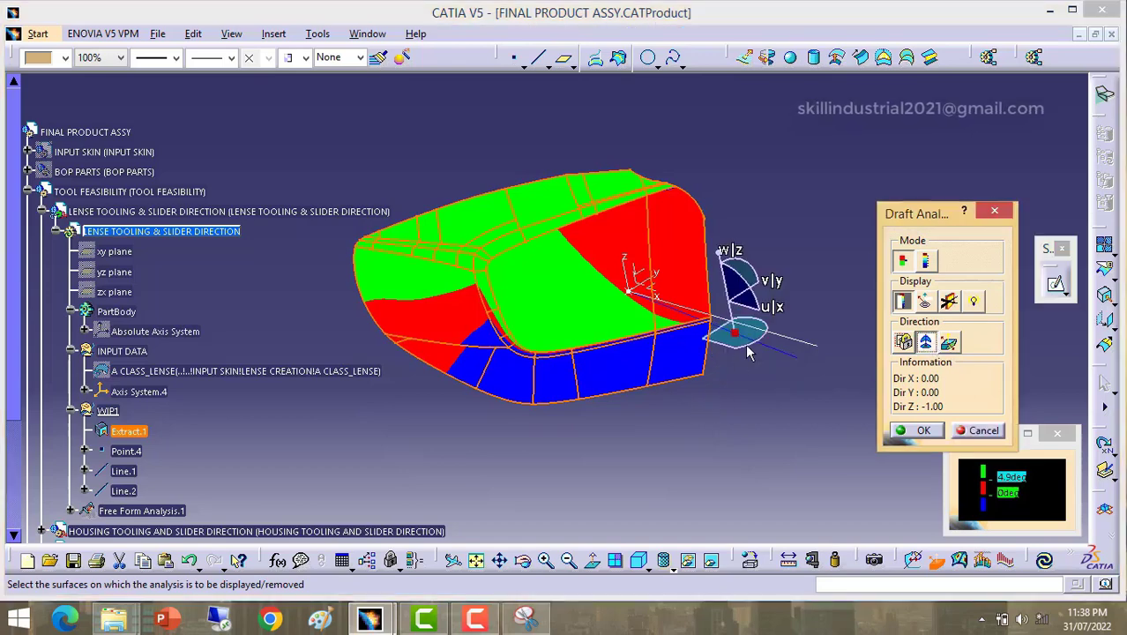
{"action": "mouse_move", "coordinate": [735, 331]}
{"action": "left_mouse_down"}
{"action": "mouse_move", "coordinate": [787, 351]}
{"action": "mouse_move", "coordinate": [775, 356]}
{"action": "mouse_move", "coordinate": [750, 329]}
{"action": "mouse_move", "coordinate": [752, 340]}
{"action": "left_mouse_up"}
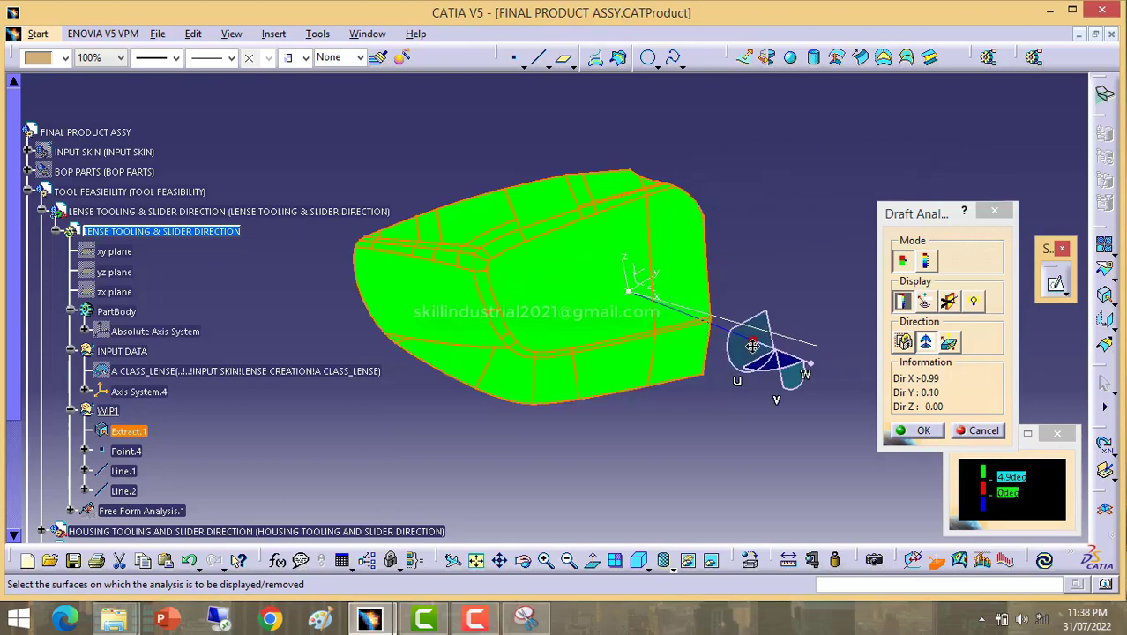
{"action": "middle_click_drag", "start_coordinate": [586, 280], "coordinate": [688, 282]}
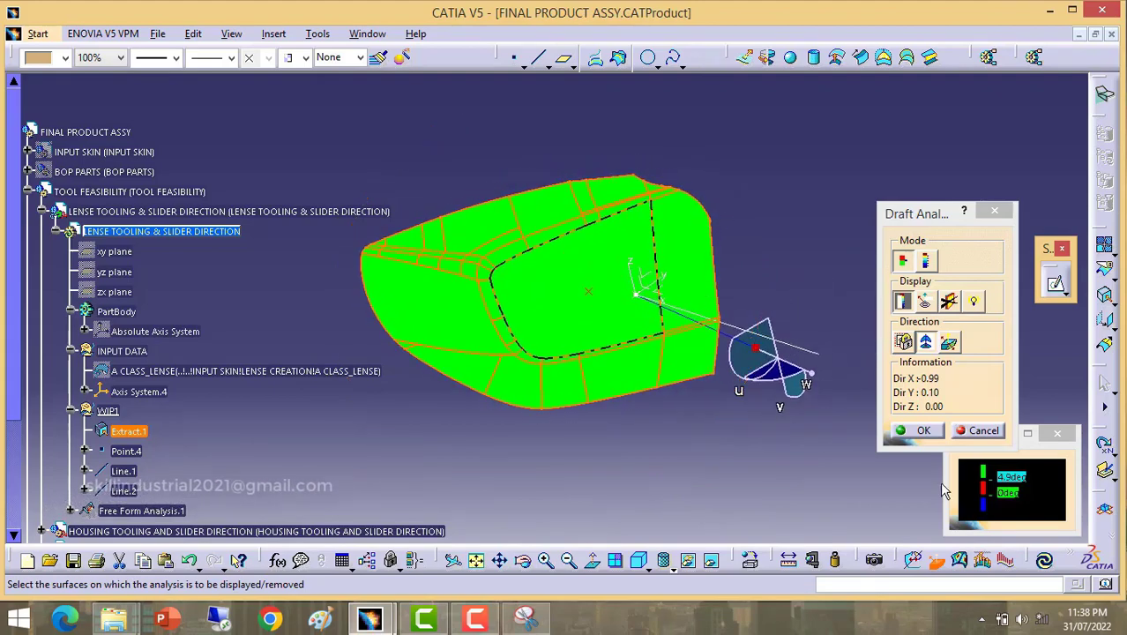
Step: Close the draft analysis and set the angle of Line.2 to -3 deg
{"action": "left_click", "coordinate": [999, 436]}
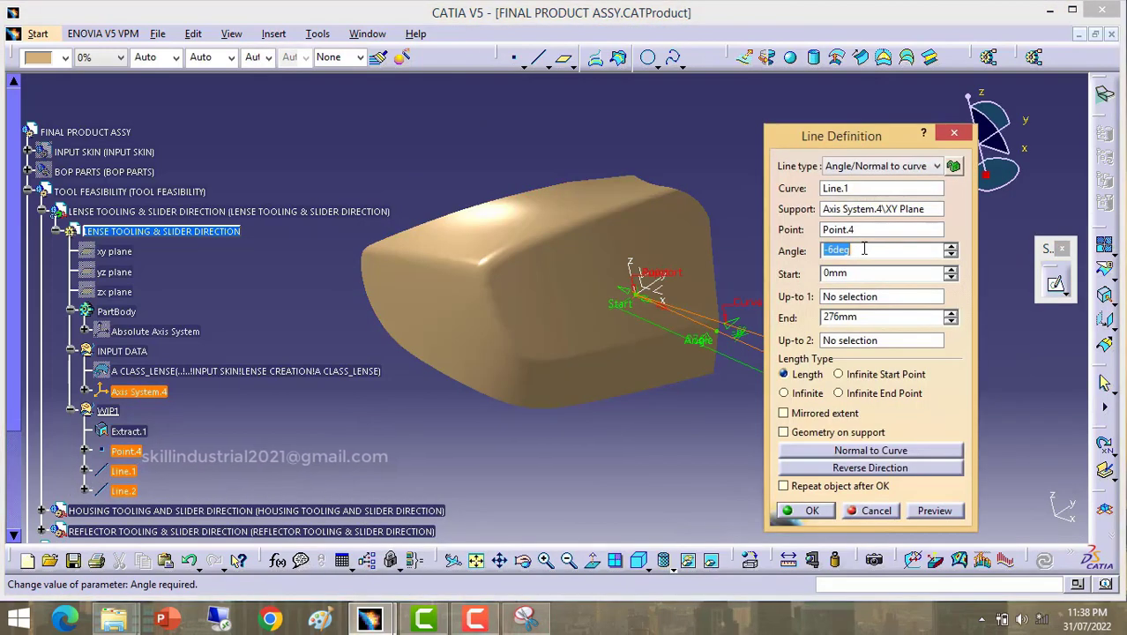
{"action": "type", "text": "-3"}
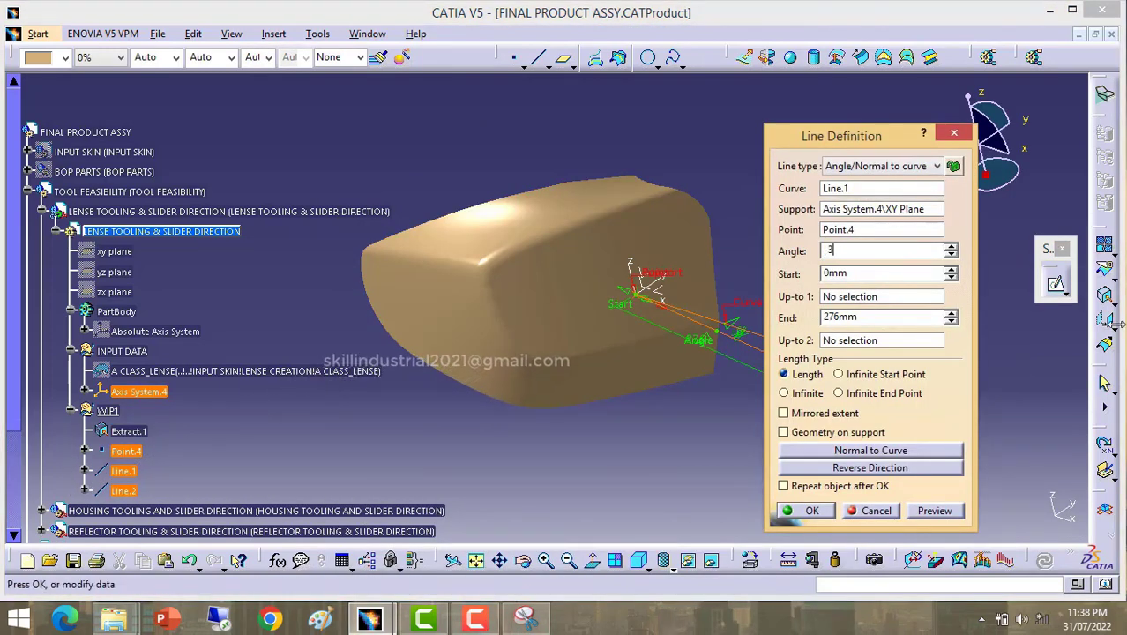
{"action": "left_click", "coordinate": [812, 511]}
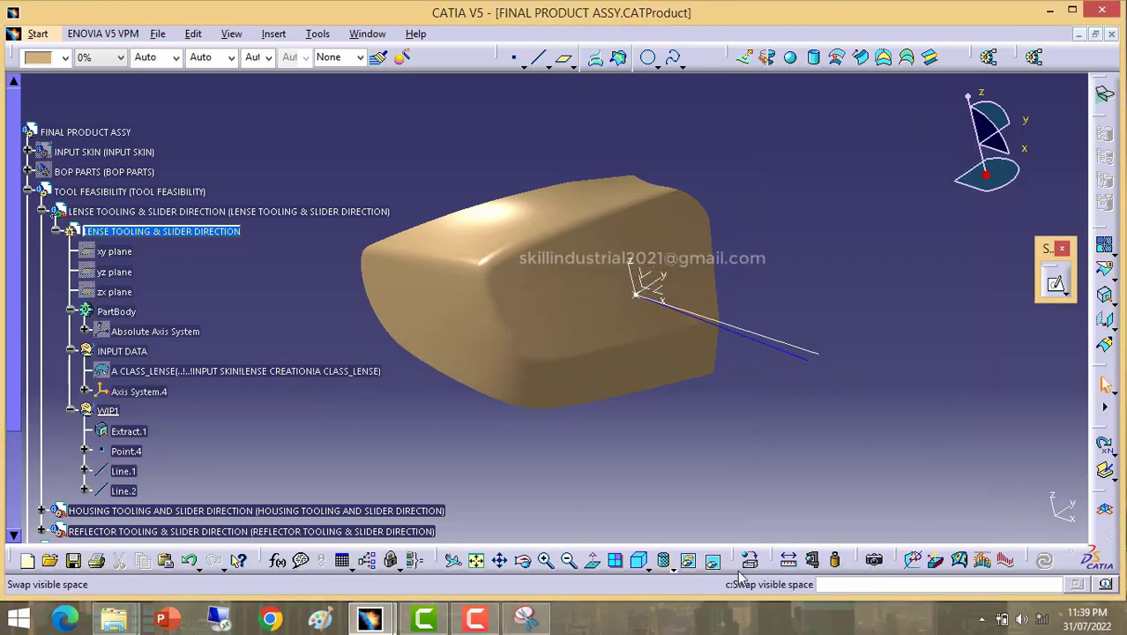
Step: Start a new Feature Draft Analysis, align the compass direction with the -3 deg Line.2 and check the lens surface's draft
{"action": "left_click", "coordinate": [936, 560]}
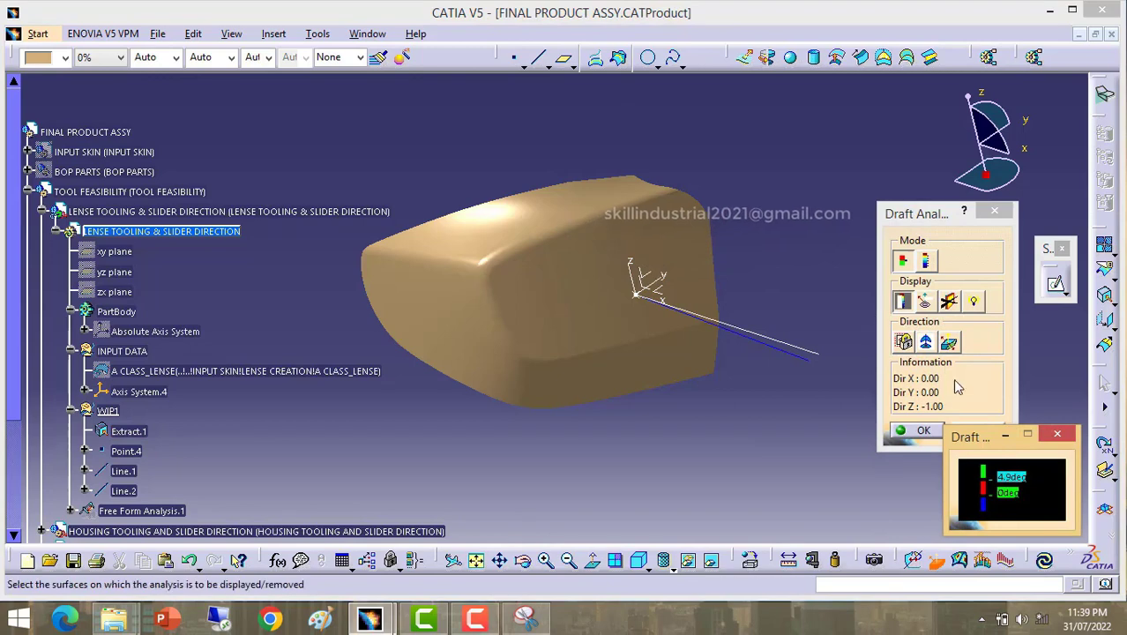
{"action": "left_click", "coordinate": [926, 344]}
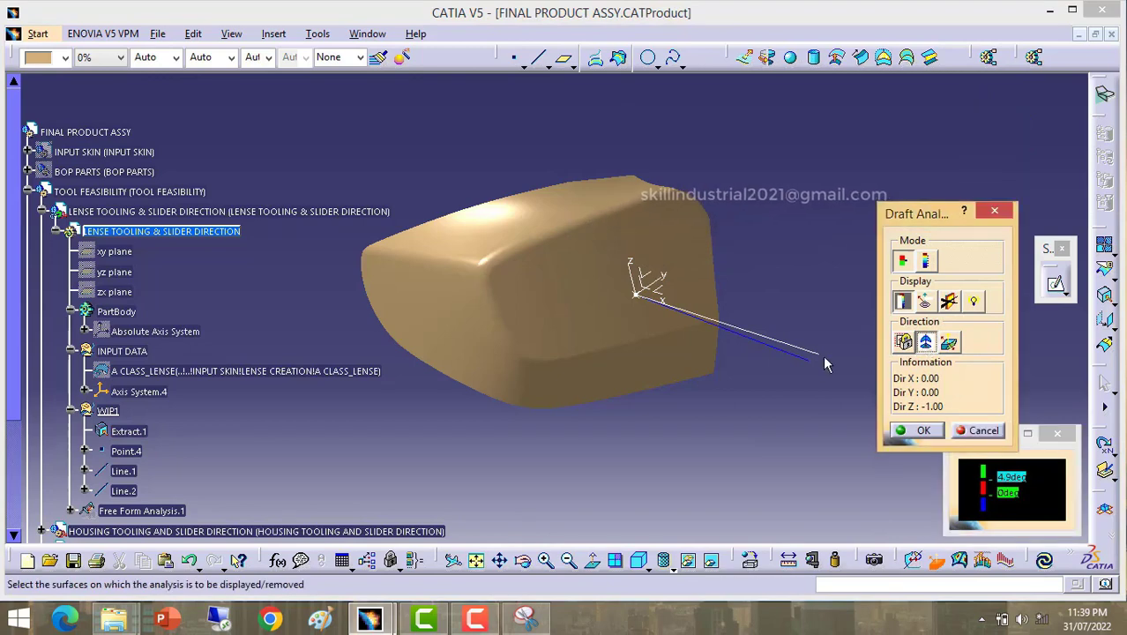
{"action": "left_click", "coordinate": [927, 340]}
{"action": "mouse_move", "coordinate": [986, 174]}
{"action": "left_mouse_down"}
{"action": "mouse_move", "coordinate": [725, 321]}
{"action": "mouse_move", "coordinate": [763, 344]}
{"action": "left_mouse_up"}
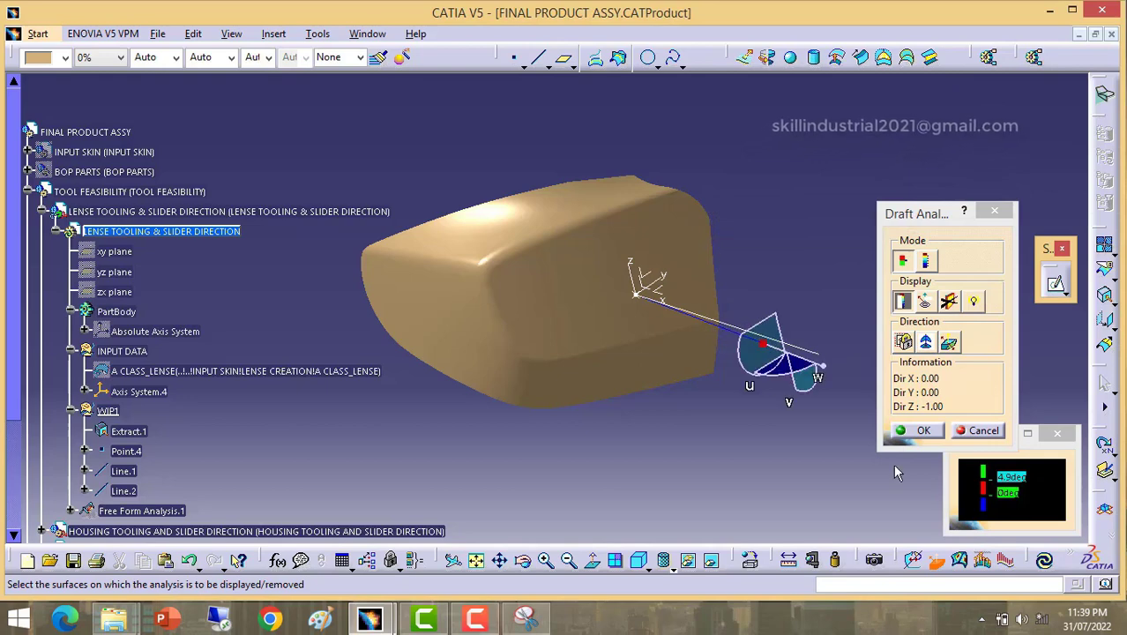
{"action": "middle_click_drag", "start_coordinate": [684, 373], "coordinate": [645, 427]}
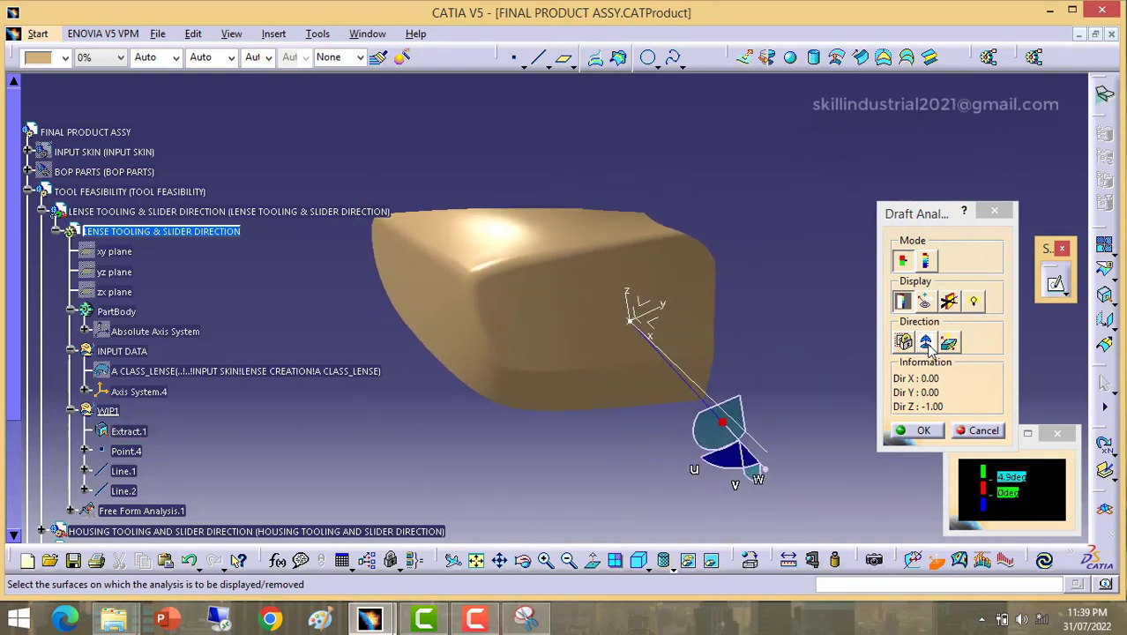
{"action": "left_click", "coordinate": [925, 344]}
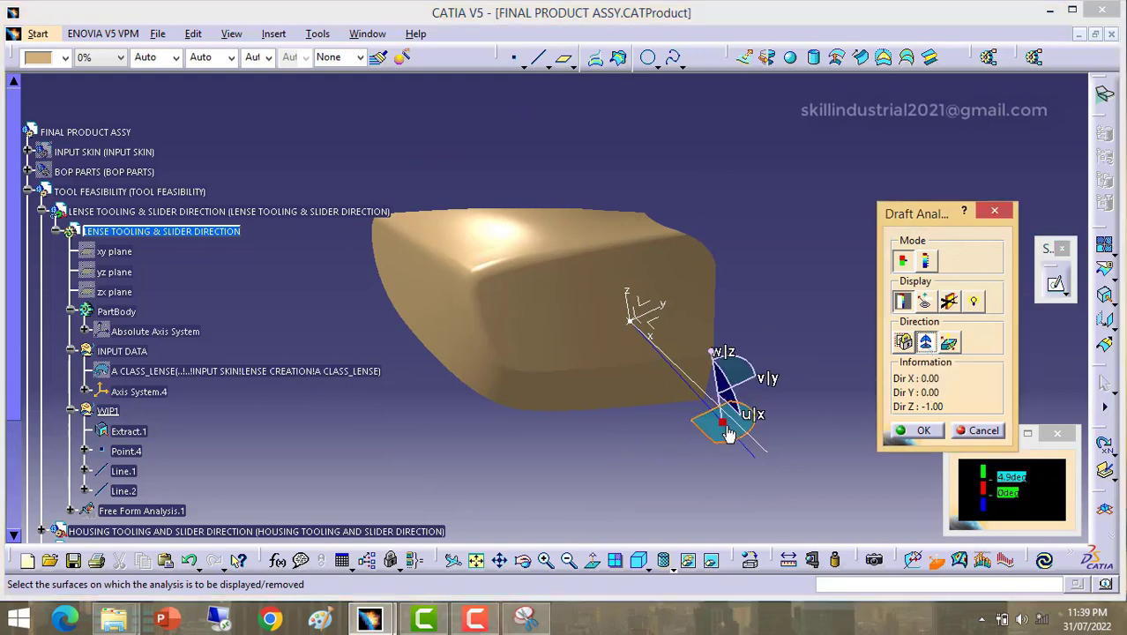
{"action": "mouse_move", "coordinate": [724, 424]}
{"action": "left_mouse_down"}
{"action": "mouse_move", "coordinate": [722, 436]}
{"action": "mouse_move", "coordinate": [735, 435]}
{"action": "left_mouse_up"}
{"action": "middle_click_drag", "start_coordinate": [674, 441], "coordinate": [639, 359]}
{"action": "left_click", "coordinate": [615, 275]}
{"action": "left_click", "coordinate": [474, 618]}
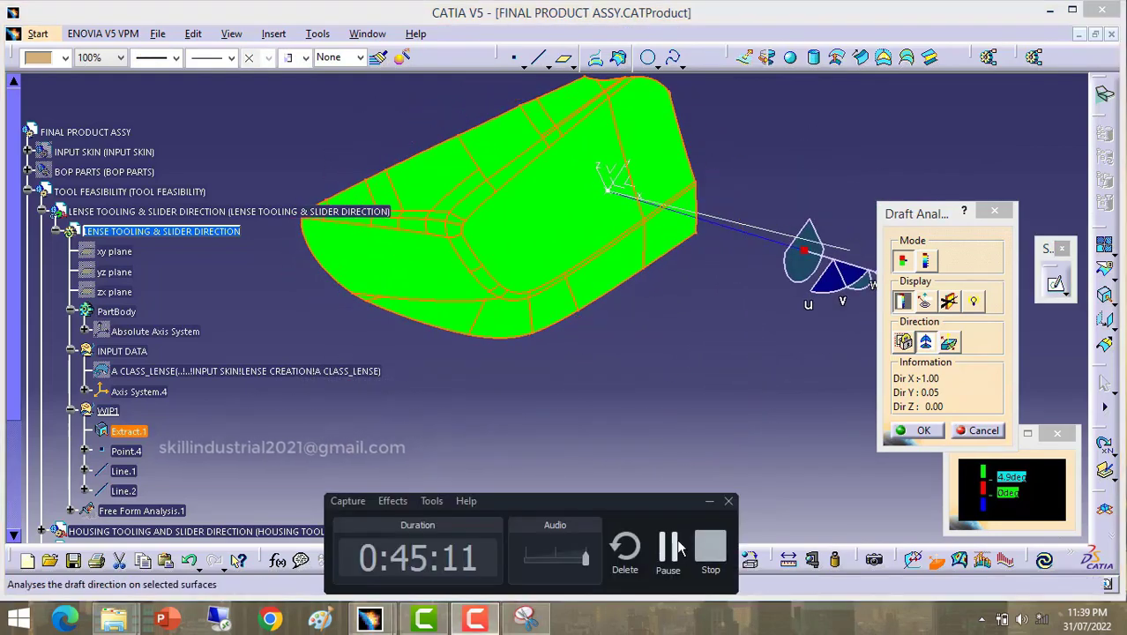
{"action": "left_click", "coordinate": [669, 547]}
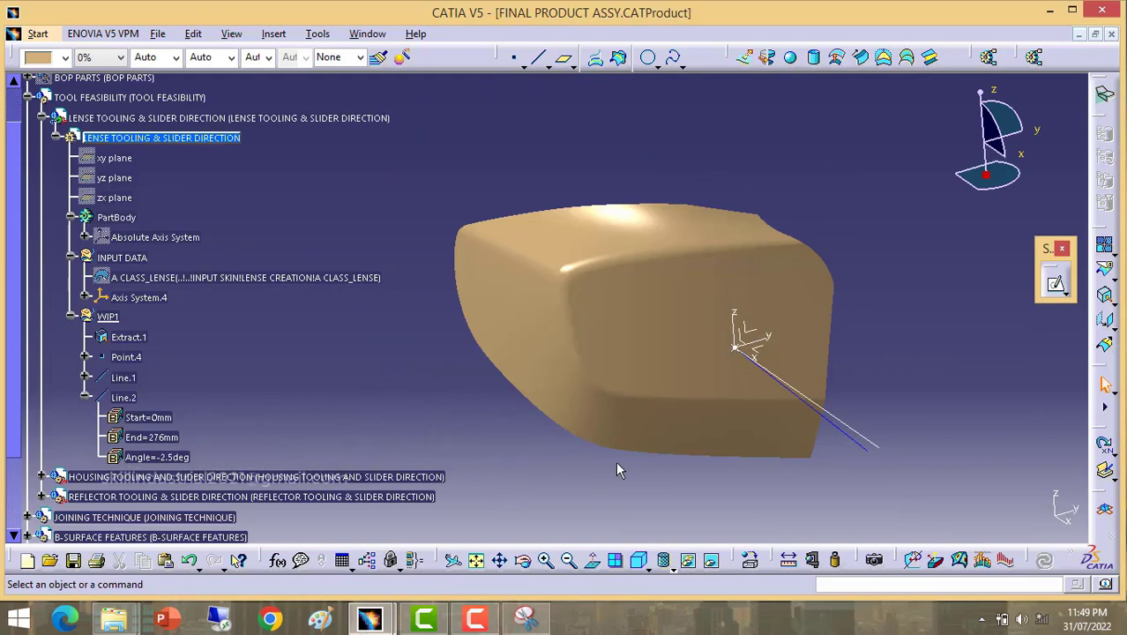
Step: Redefine Line.2 with an angle of -3 deg to Line.1
{"action": "middle_click_drag", "start_coordinate": [617, 464], "coordinate": [576, 380]}
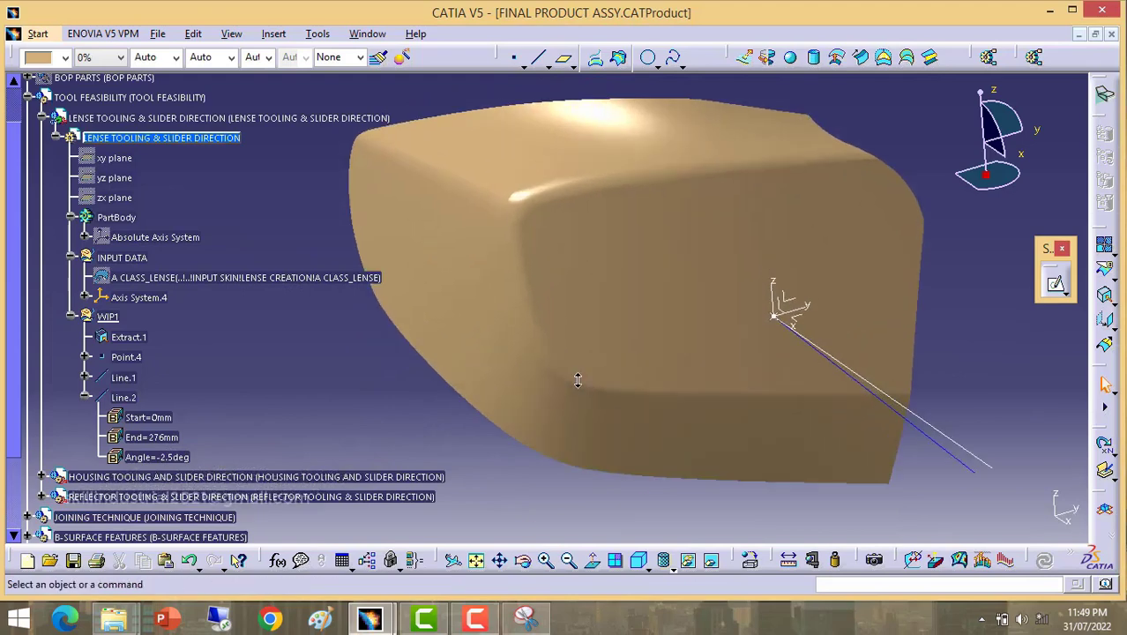
{"action": "middle_click_drag", "start_coordinate": [652, 451], "coordinate": [862, 465]}
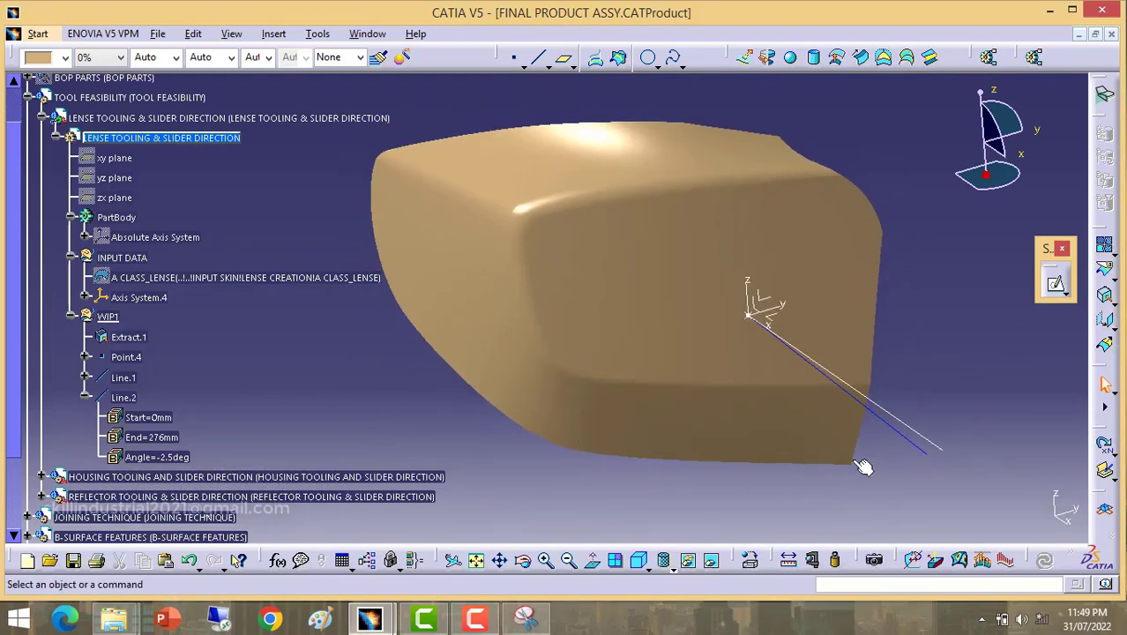
{"action": "double_click", "coordinate": [915, 440]}
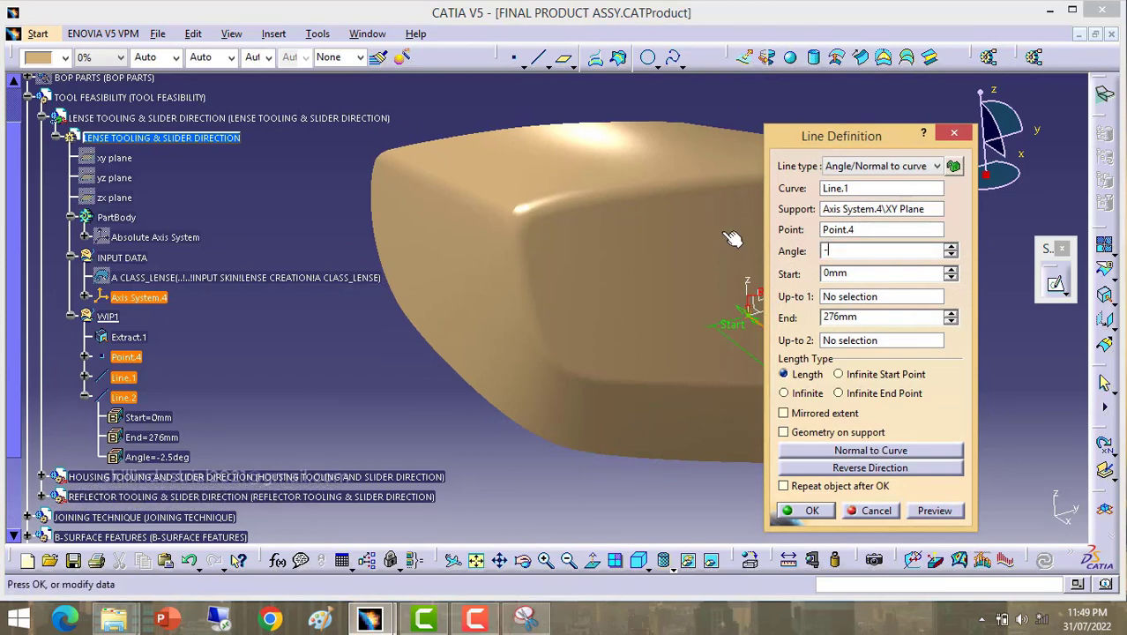
{"action": "left_click", "coordinate": [811, 511]}
{"action": "scroll", "coordinate": [610, 305], "scroll_direction": "up", "scroll_amount": 1}
{"action": "middle_click_drag", "start_coordinate": [611, 304], "coordinate": [726, 402]}
{"action": "left_click", "coordinate": [672, 565]}
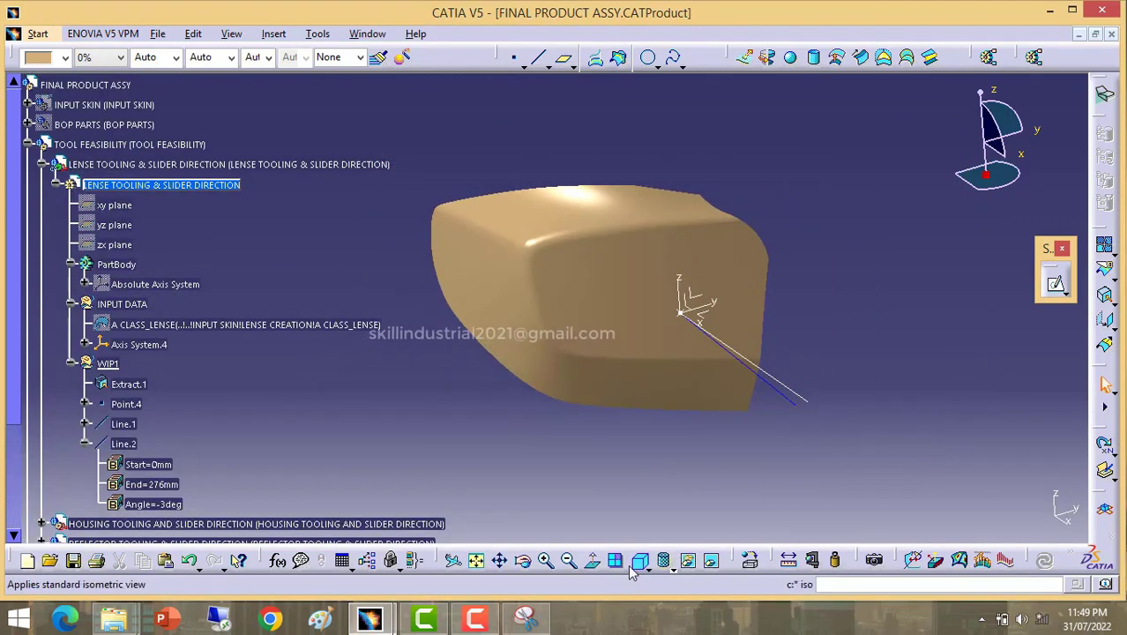
Step: Start a Feature Draft Analysis with the compass snapped onto Line.2 and use the compass direction as the draft direction
{"action": "left_click", "coordinate": [936, 560]}
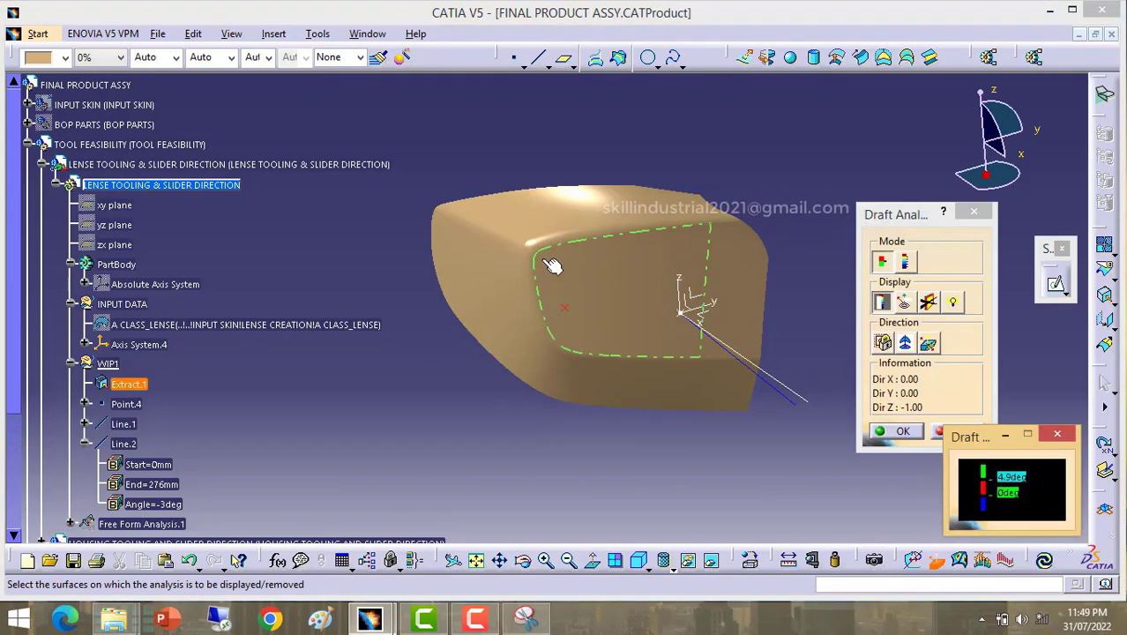
{"action": "middle_click_drag", "start_coordinate": [674, 304], "coordinate": [574, 377]}
{"action": "left_click_drag", "start_coordinate": [984, 176], "coordinate": [723, 393]}
{"action": "left_click", "coordinate": [910, 345]}
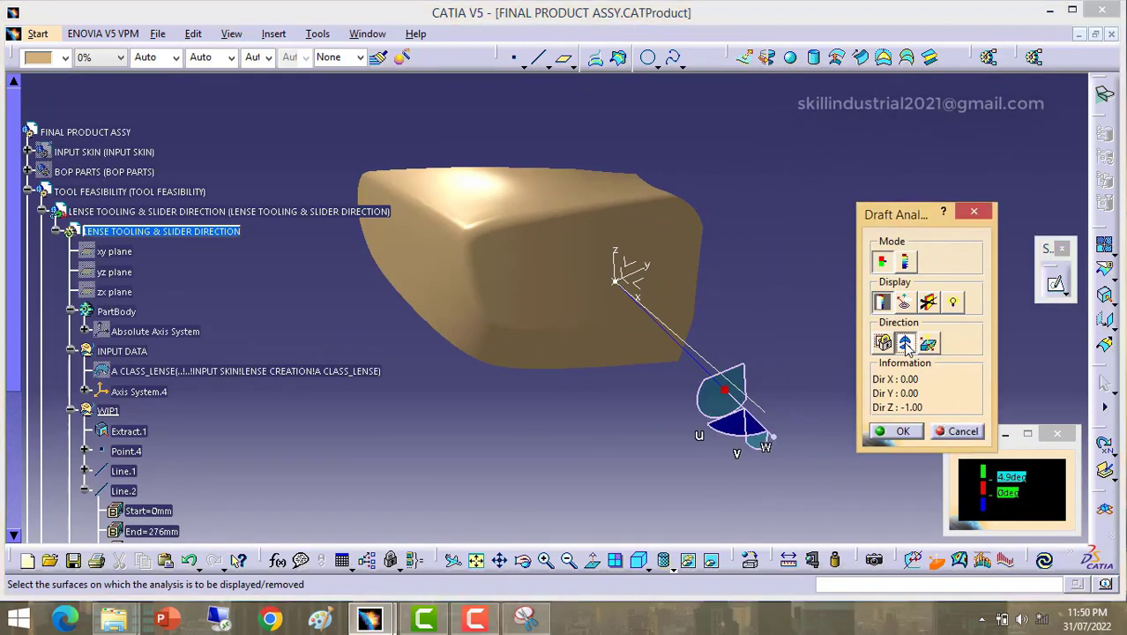
{"action": "left_click_drag", "start_coordinate": [726, 391], "coordinate": [728, 392]}
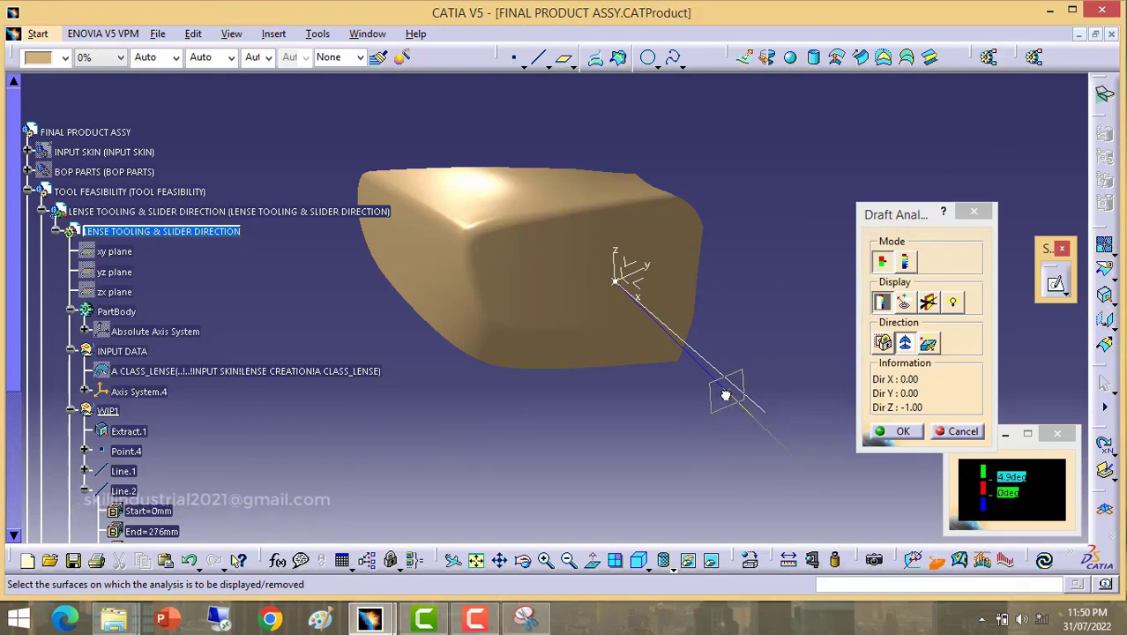
{"action": "left_click", "coordinate": [723, 393]}
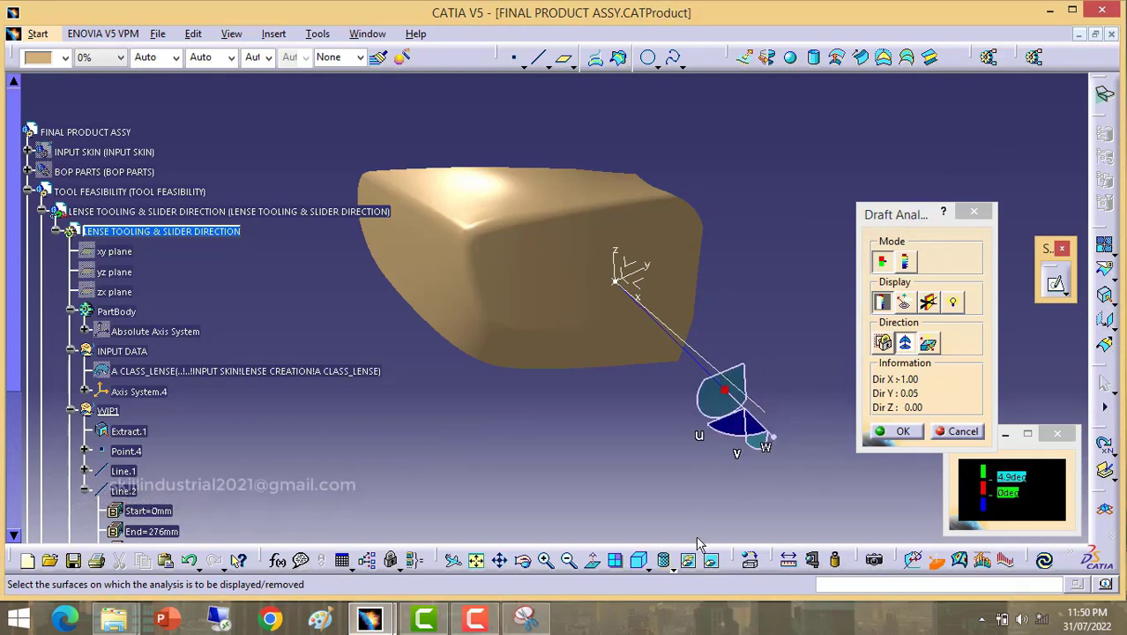
Step: Apply the draft analysis to the lens surface and examine its faces from several angles for draft along Line.2
{"action": "left_click", "coordinate": [602, 261]}
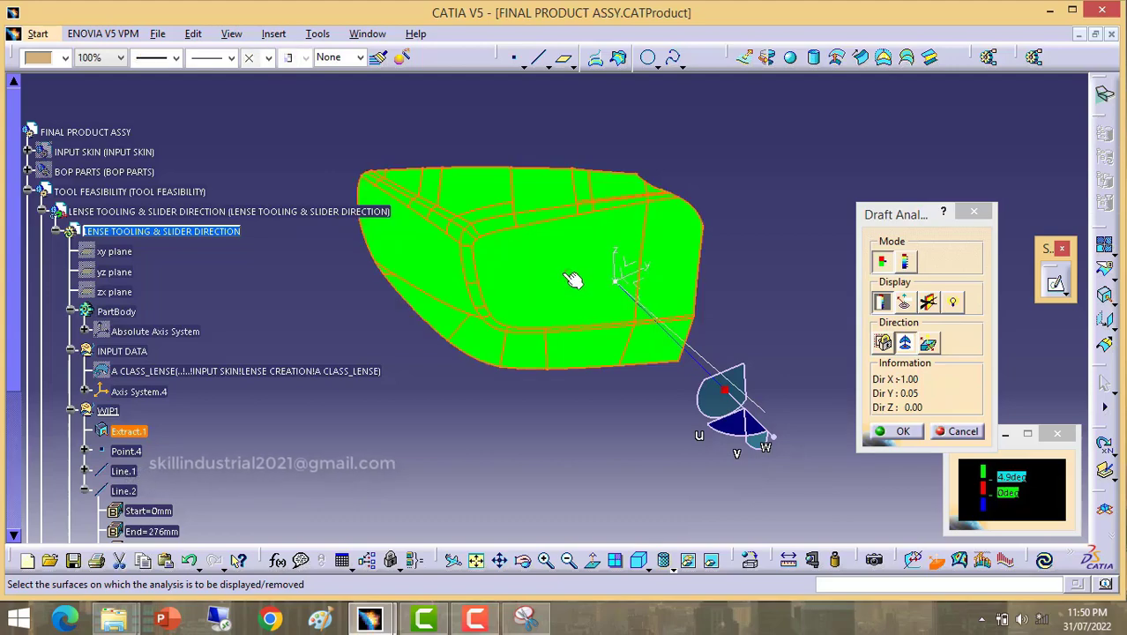
{"action": "middle_click_drag", "start_coordinate": [603, 366], "coordinate": [644, 396]}
{"action": "scroll", "coordinate": [633, 275], "scroll_direction": "up", "scroll_amount": 1}
{"action": "middle_click_drag", "start_coordinate": [641, 282], "coordinate": [576, 416]}
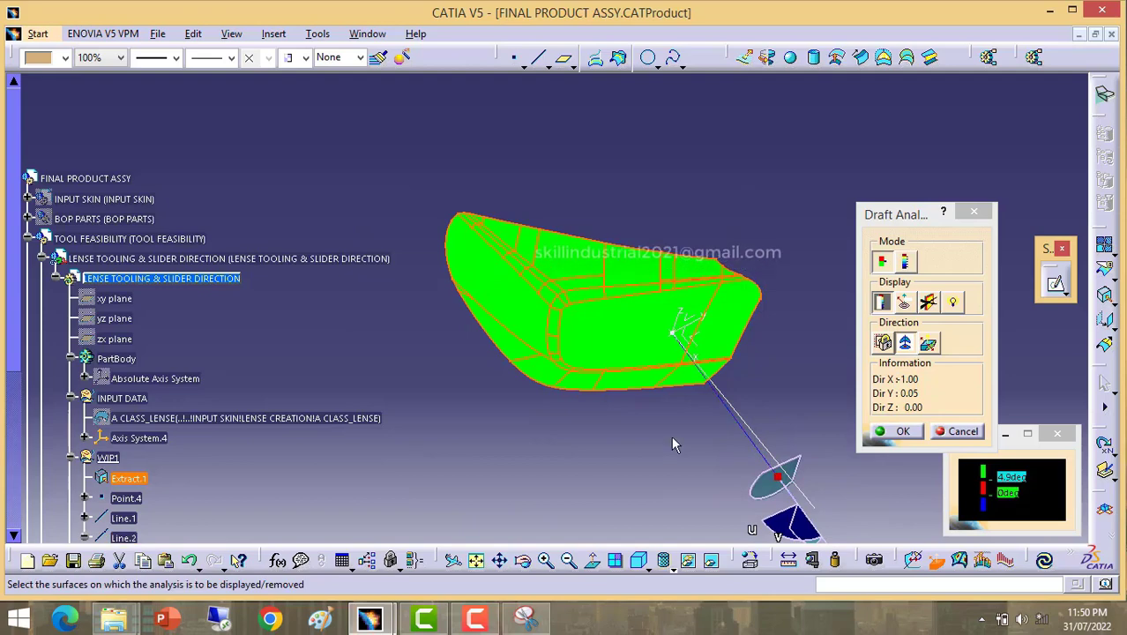
{"action": "middle_click_drag", "start_coordinate": [672, 438], "coordinate": [679, 328]}
{"action": "middle_click_drag", "start_coordinate": [619, 396], "coordinate": [578, 321]}
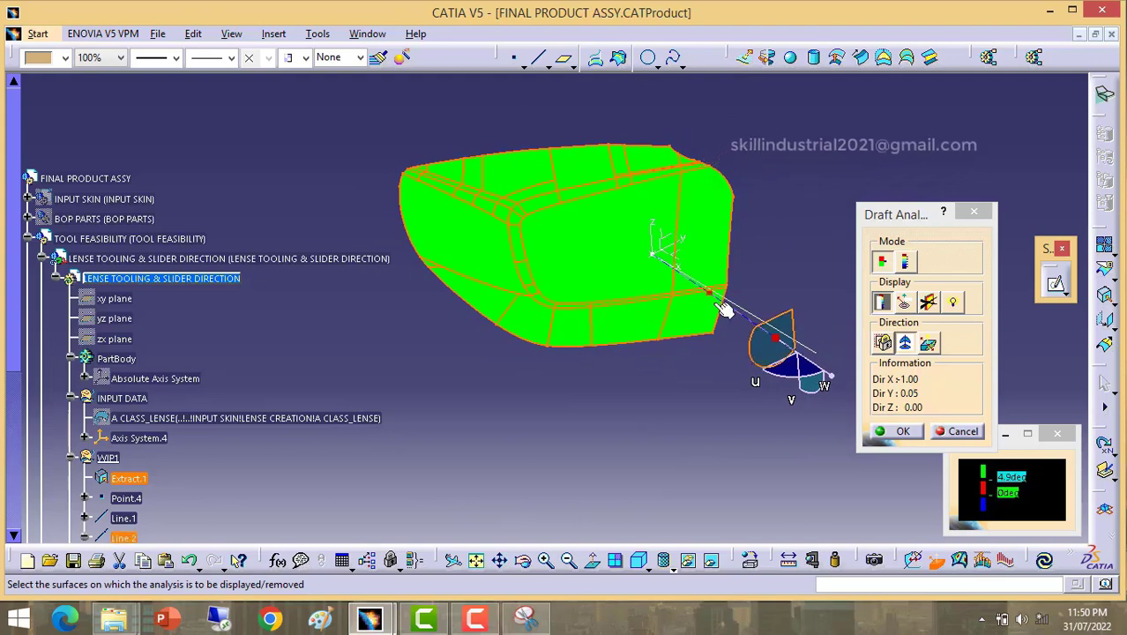
{"action": "middle_click_drag", "start_coordinate": [723, 308], "coordinate": [593, 377]}
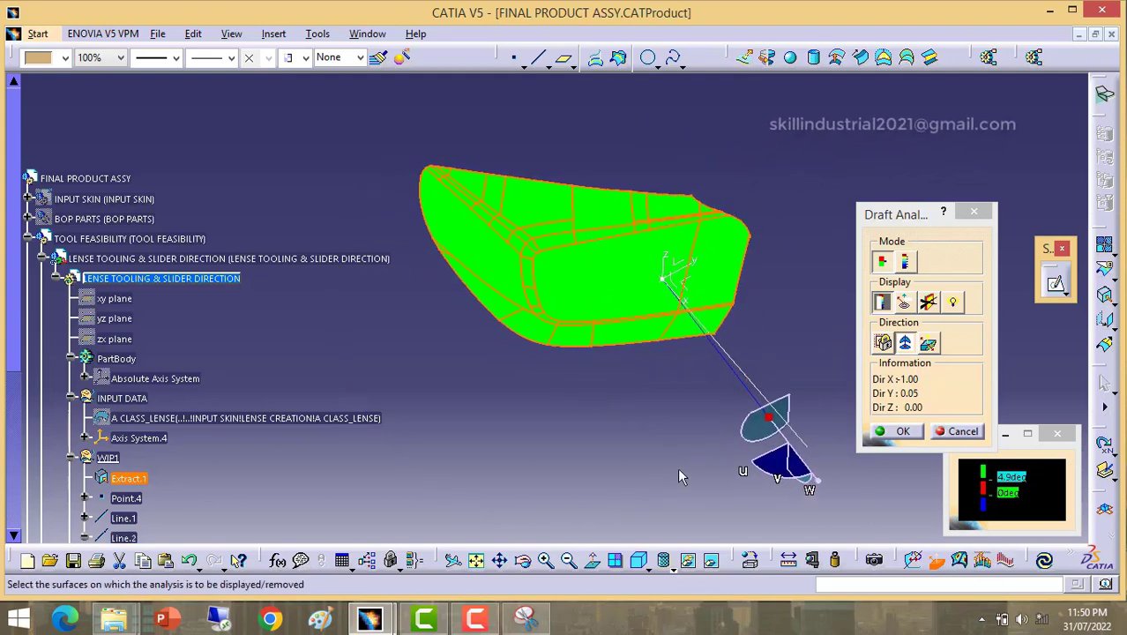
{"action": "middle_click_drag", "start_coordinate": [665, 429], "coordinate": [637, 397]}
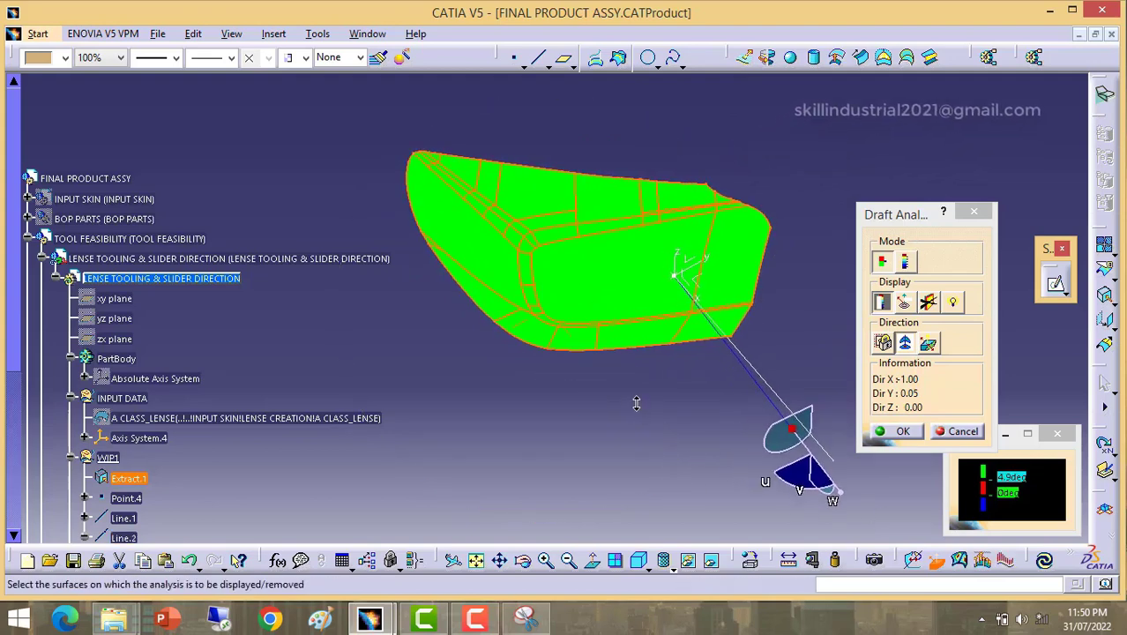